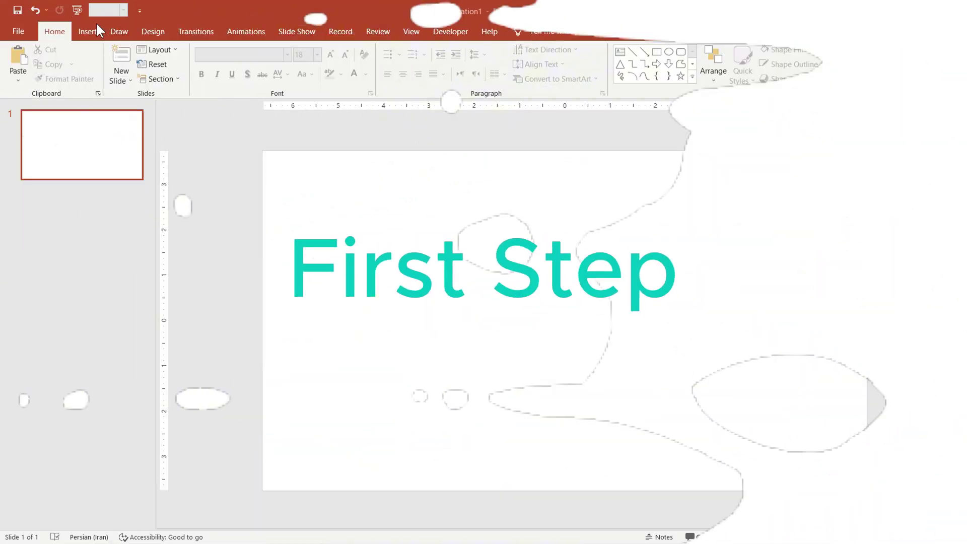
Insert the pyramid icon found by searching 'pro' and paste a second copy of it
click(93, 29)
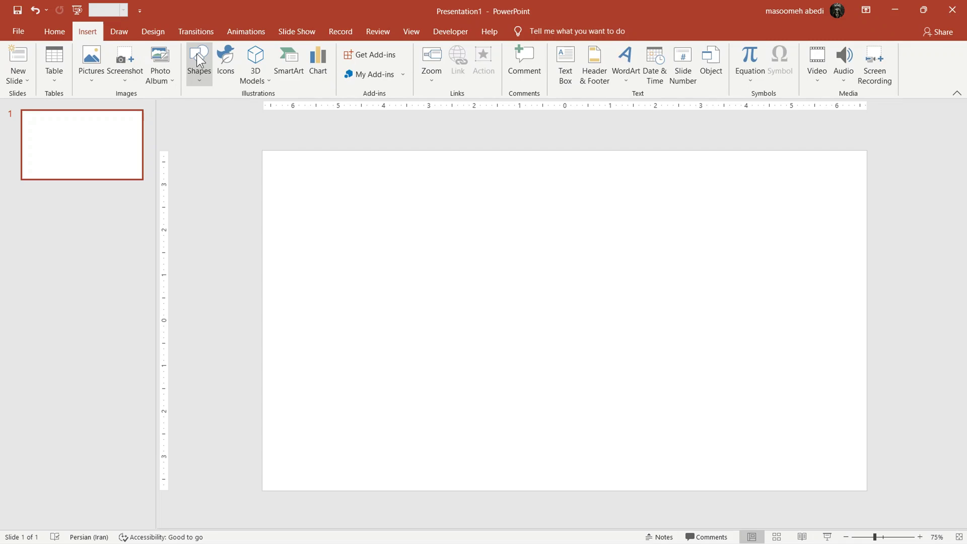
click(222, 58)
text(pro)
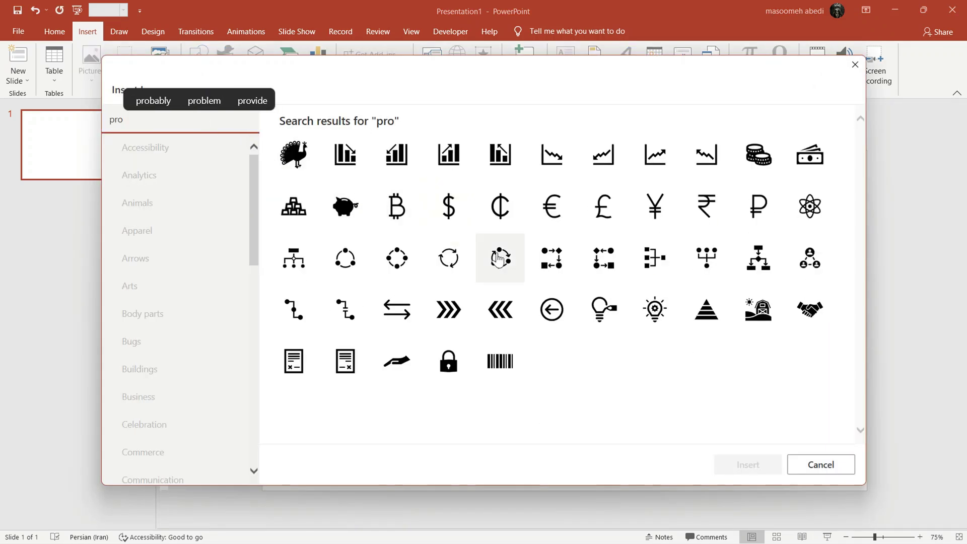
click(699, 322)
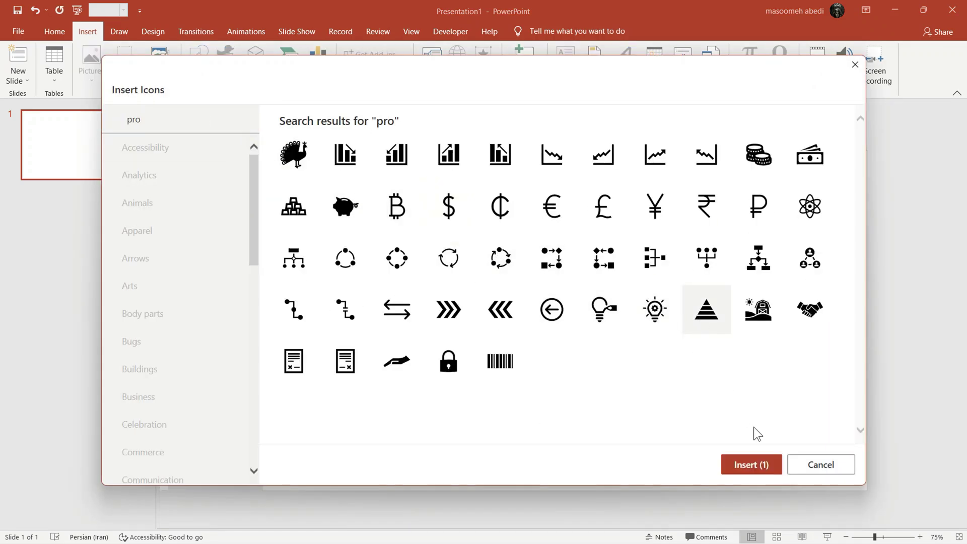
click(756, 466)
key(ctrl+v)
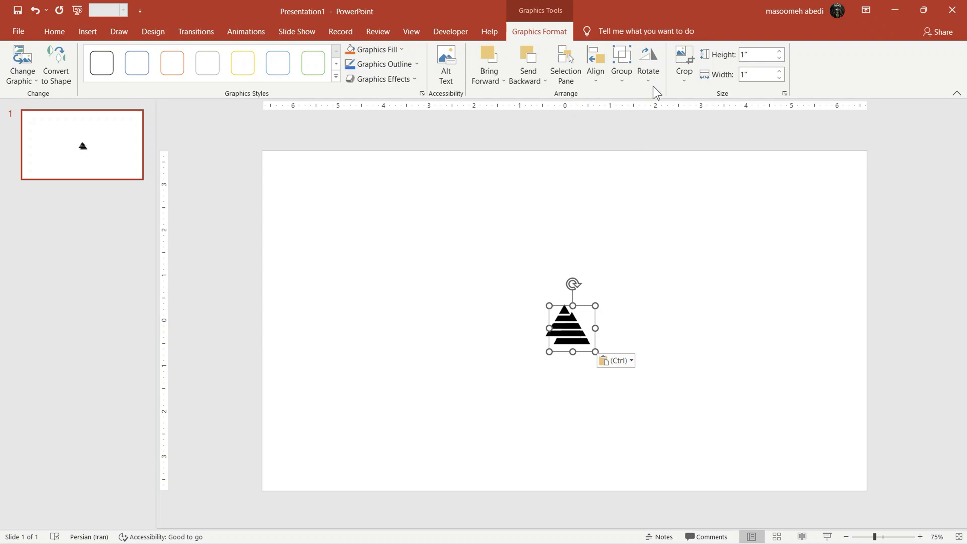
Flip the copied pyramid vertically and place it under the original to form a diamond
click(655, 79)
click(650, 123)
drag(579, 311, 573, 331)
Convert both pyramids to shapes and shift the triangle strips left to offset them
key(ctrl+a)
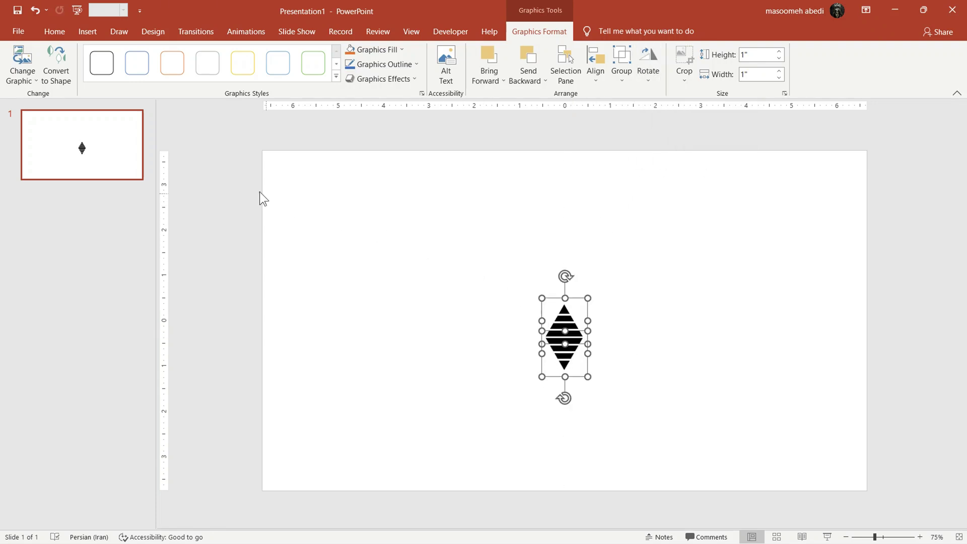
click(64, 76)
scroll(623, 336, up, 5)
click(623, 336)
drag(565, 360, 559, 360)
mouse_move(564, 273)
mouse_down()
mouse_move(556, 272)
mouse_move(563, 291)
mouse_up()
mouse_move(507, 247)
mouse_down()
mouse_move(624, 354)
mouse_move(626, 391)
mouse_up()
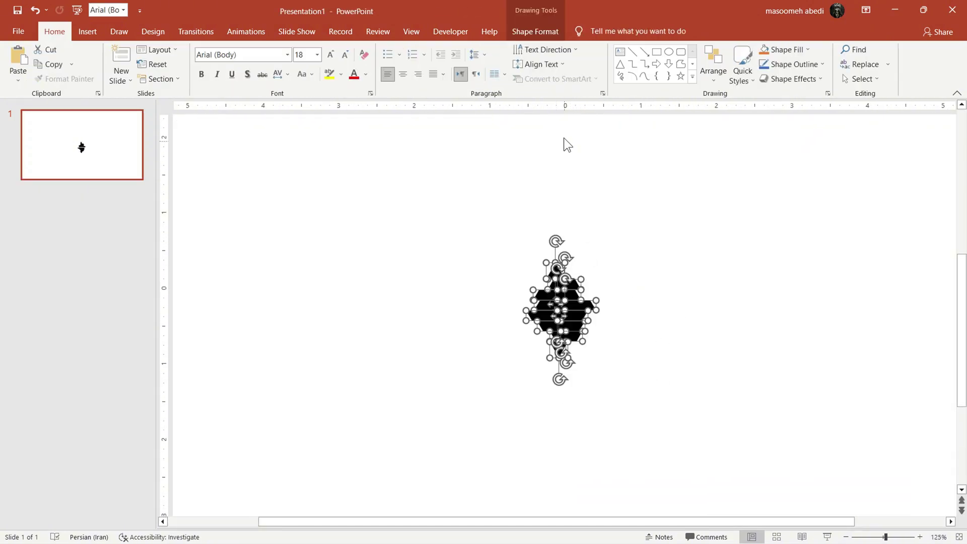
Group the pieces, rotate the group right 90°, resize it to 8.56" by 6.3", and reposition it
click(545, 34)
click(851, 68)
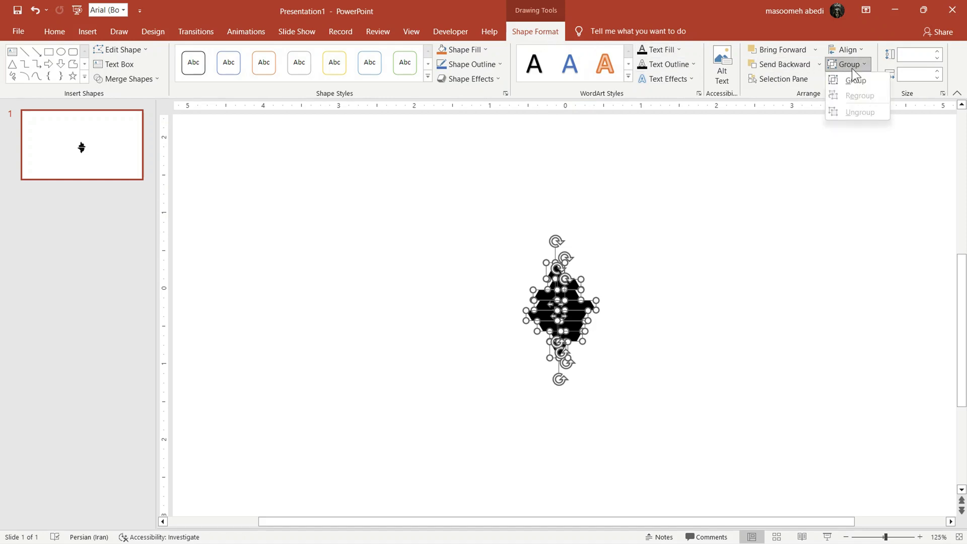
click(851, 77)
click(858, 80)
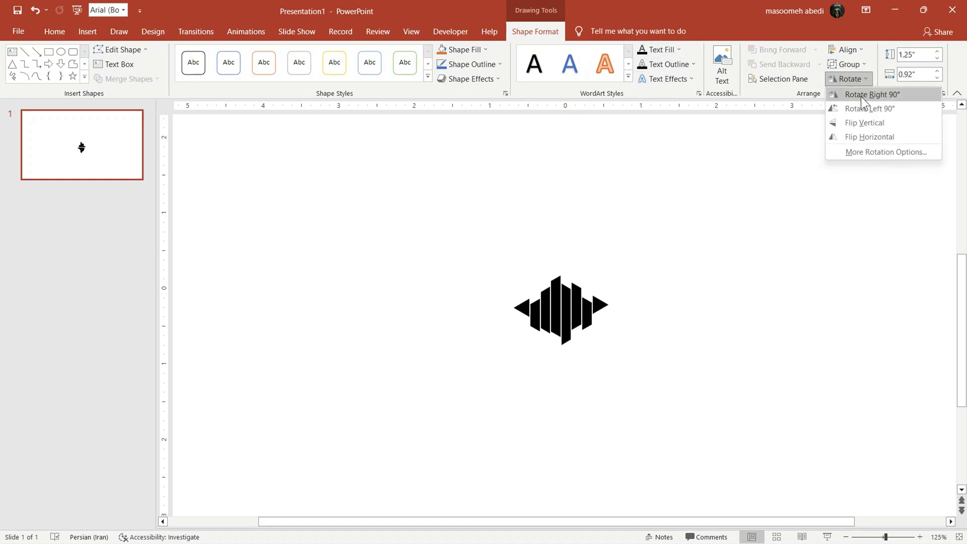
click(860, 96)
scroll(631, 325, down, 5)
drag(595, 359, 925, 513)
drag(774, 441, 760, 358)
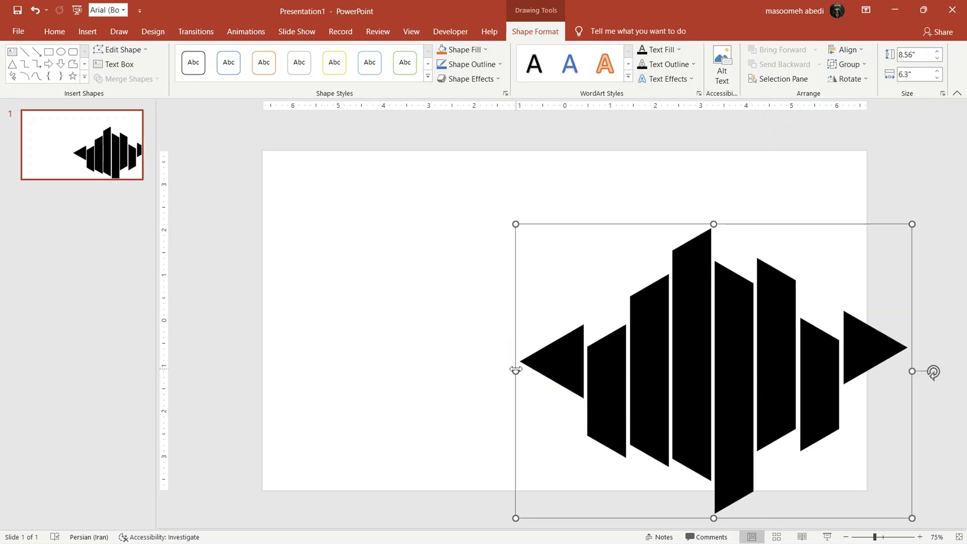
Enlarge and reposition the strip group to about 12.22" by 9.08"
drag(516, 370, 451, 370)
drag(911, 224, 964, 171)
drag(865, 169, 838, 223)
drag(378, 191, 328, 159)
Change the left end triangle into a trapezoid 1.3" wide and adjust its slant
click(393, 332)
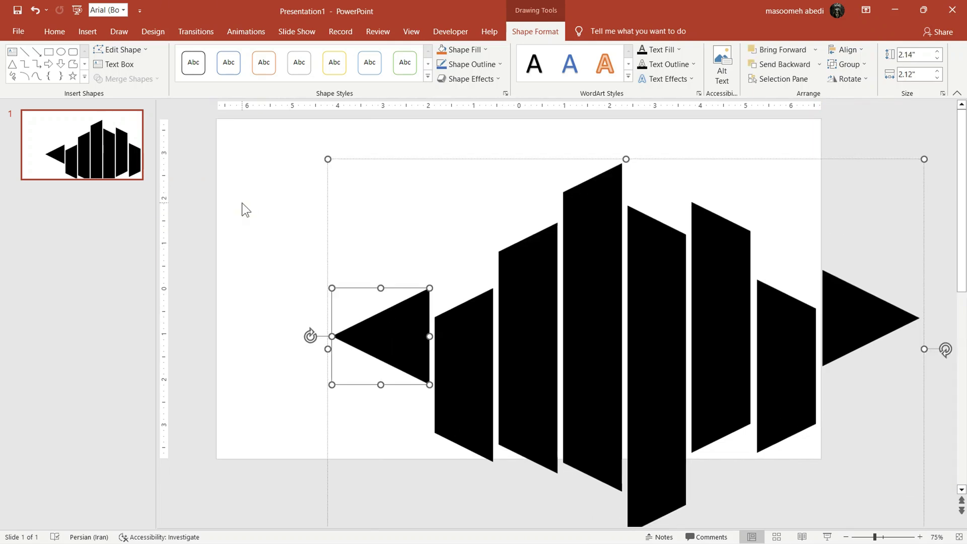
click(137, 53)
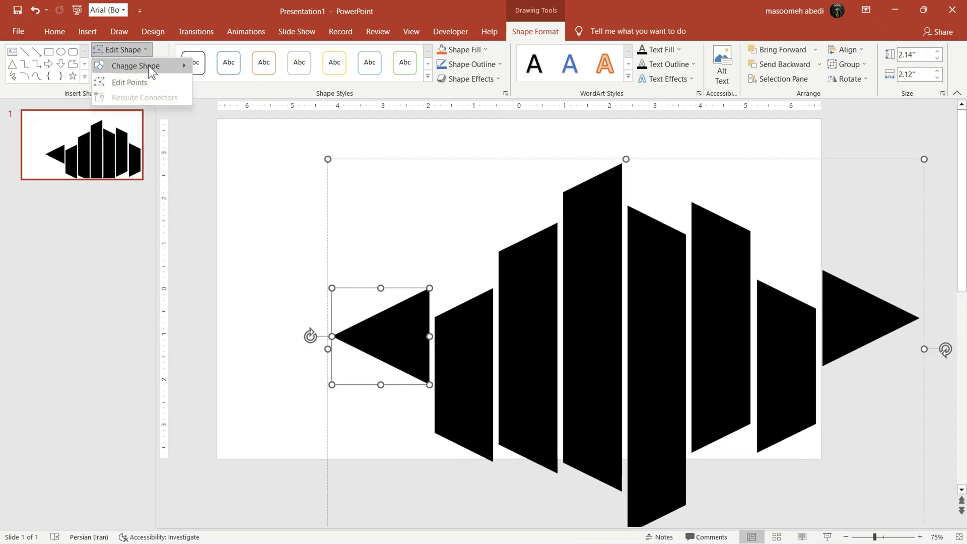
mouse_move(148, 65)
click(246, 105)
drag(332, 337, 402, 337)
drag(370, 302, 371, 315)
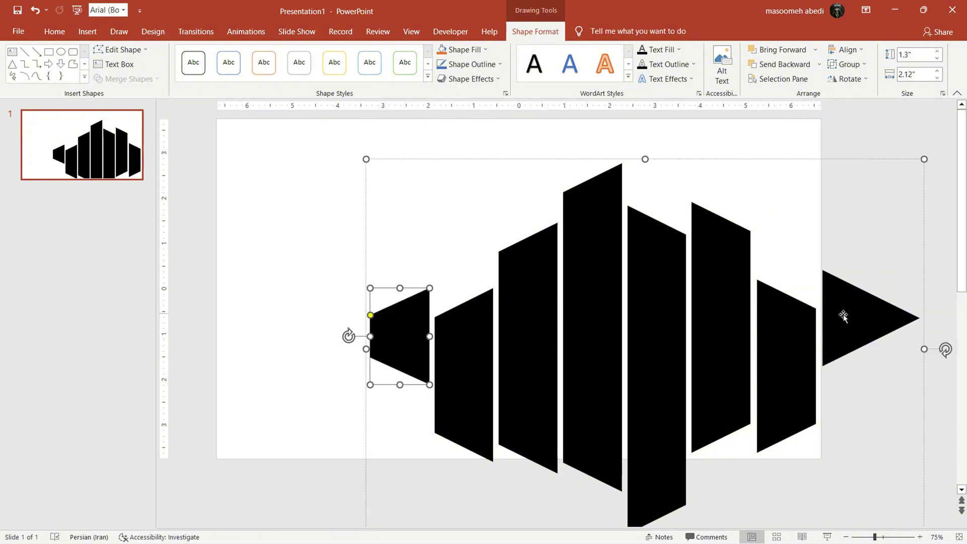
Slide the right end piece closer to the strips and reselect the whole group
click(868, 317)
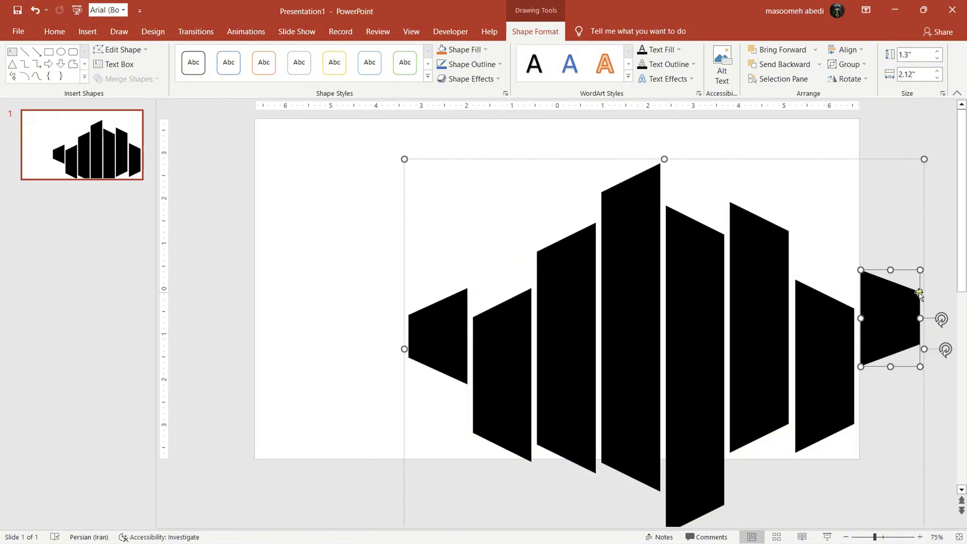
drag(908, 302, 899, 302)
click(827, 160)
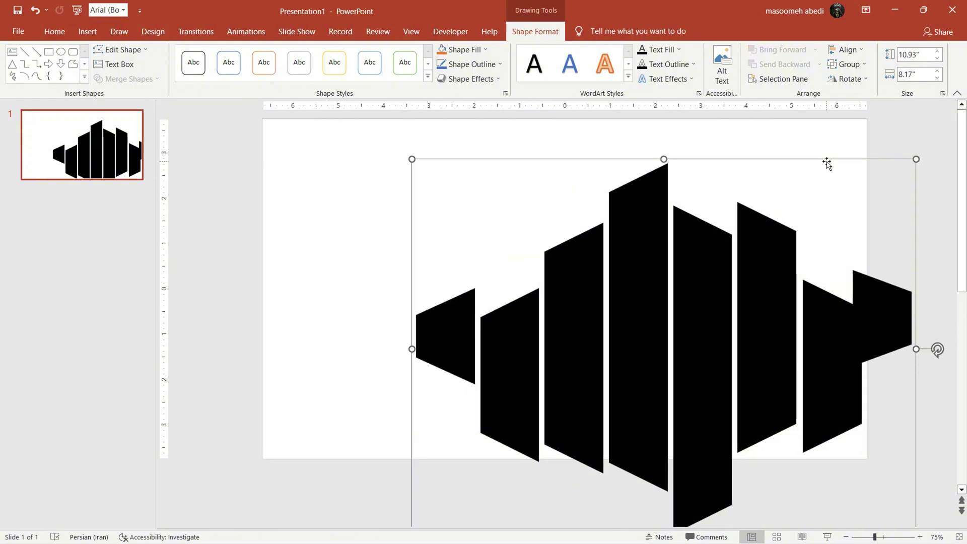
key(ctrl+z)
key(ctrl+z)
key(ctrl+z)
key(ctrl+z)
key(ctrl+z)
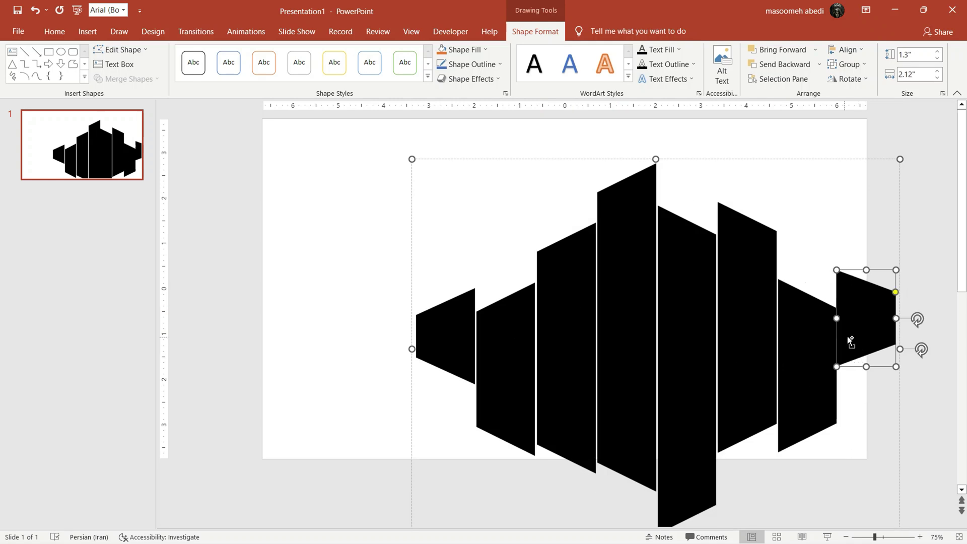
key(ctrl+y)
key(ctrl+y)
key(ctrl+y)
key(ctrl+y)
key(ctrl+y)
Apply a picture fill to the strip group using the aerial ocean-wave photo from file
click(505, 93)
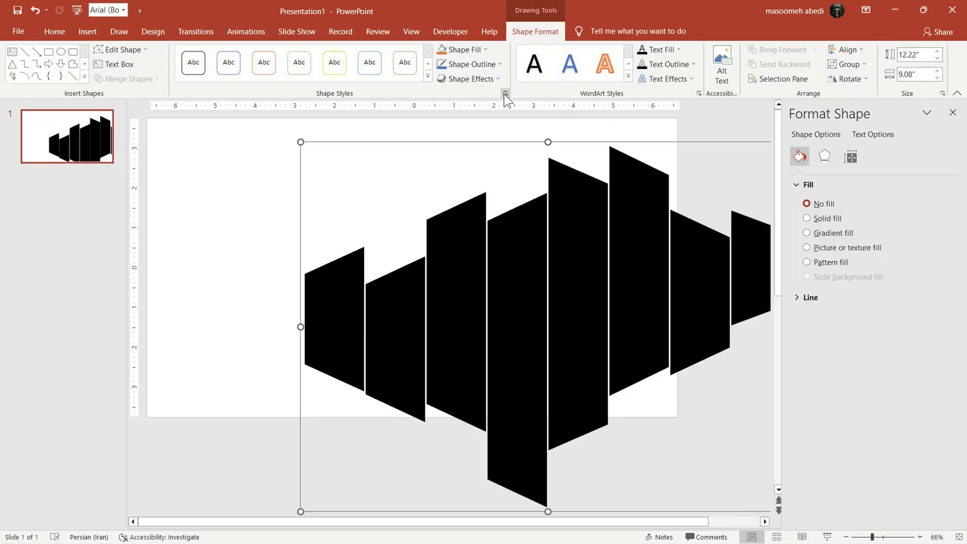
click(830, 247)
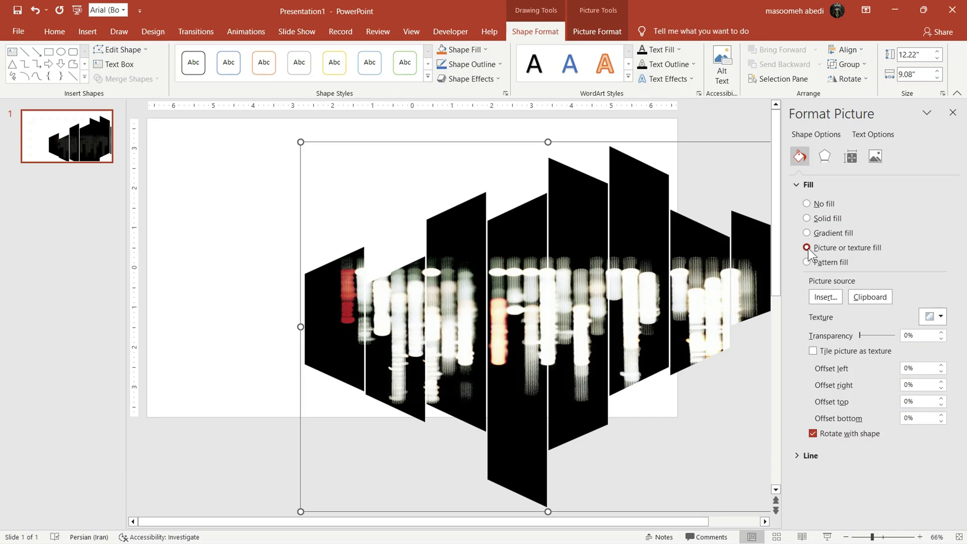
click(824, 297)
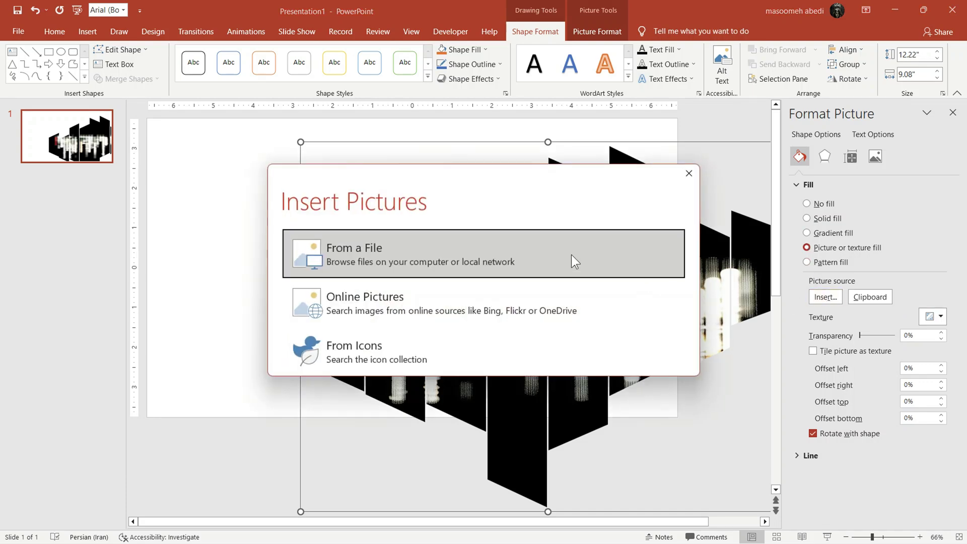
click(571, 255)
scroll(579, 297, down, 3)
click(747, 324)
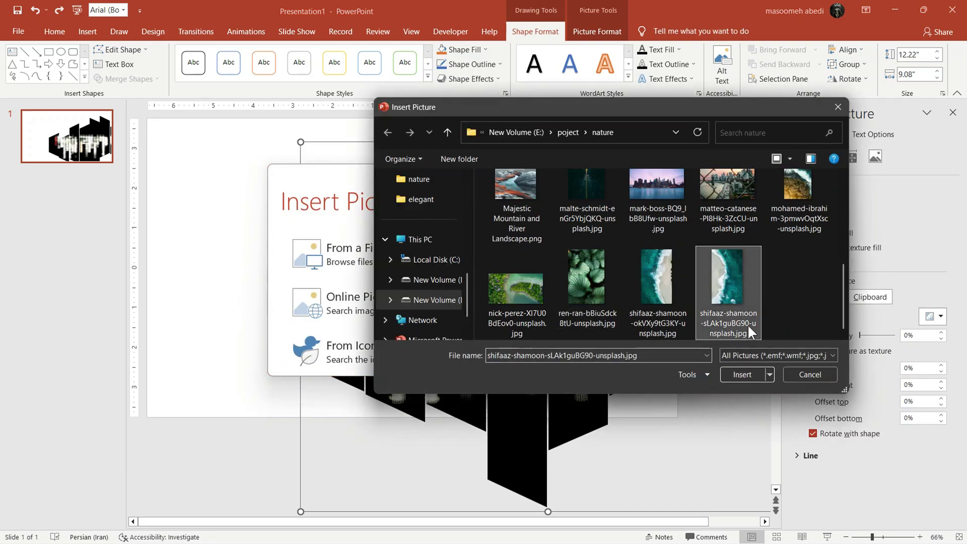
click(742, 374)
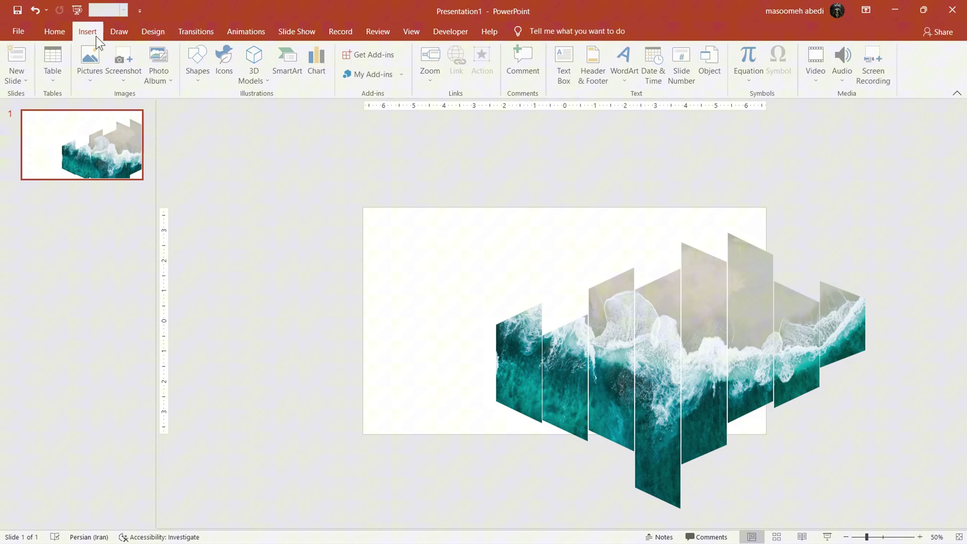
Draw a triangle, rotate it left 90°, make it a right triangle, and stretch it to 13.36" by 7.5"
click(197, 76)
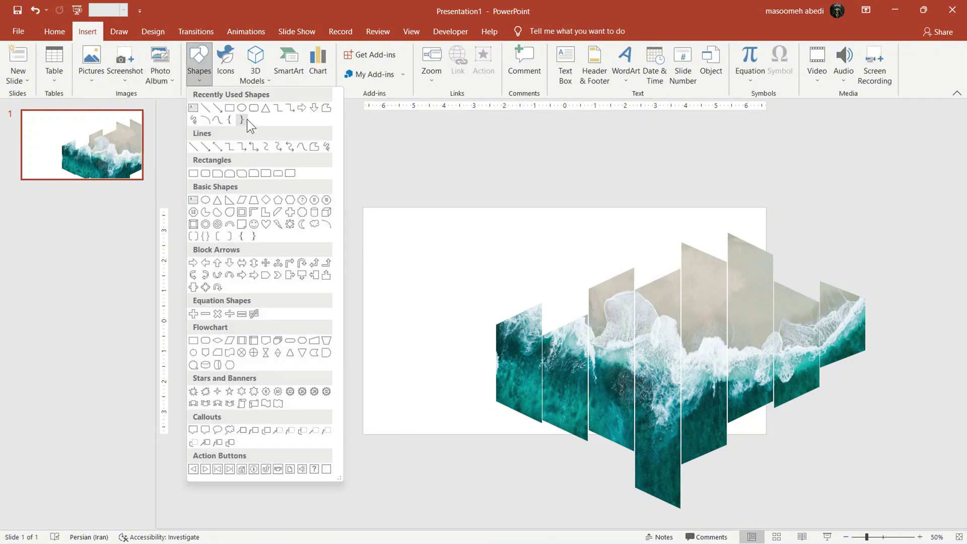
click(220, 205)
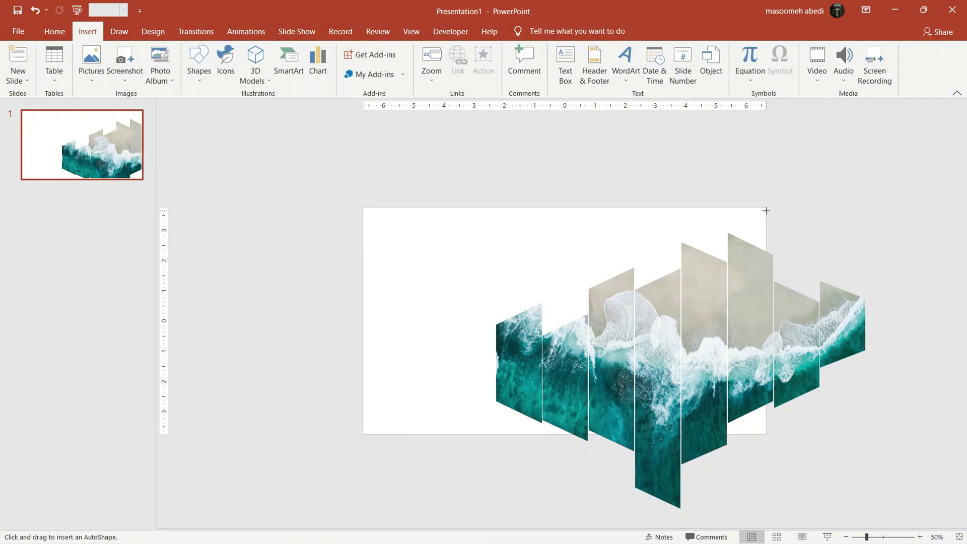
drag(766, 210, 542, 434)
click(851, 79)
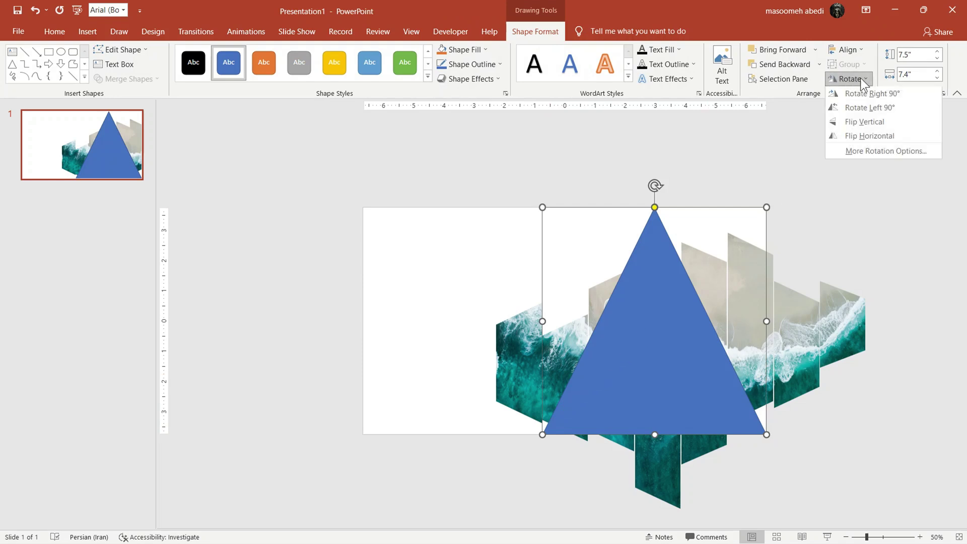
click(853, 105)
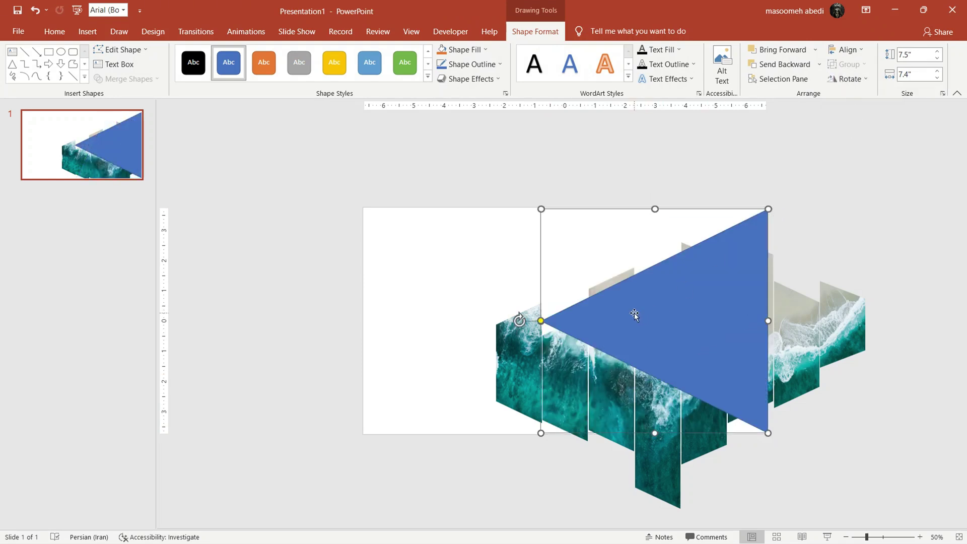
drag(540, 321, 541, 433)
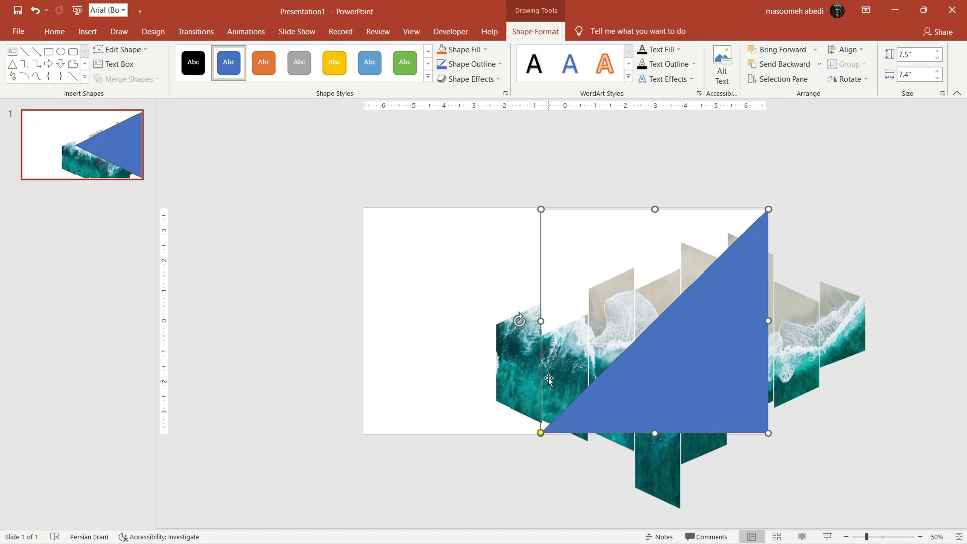
drag(540, 321, 362, 332)
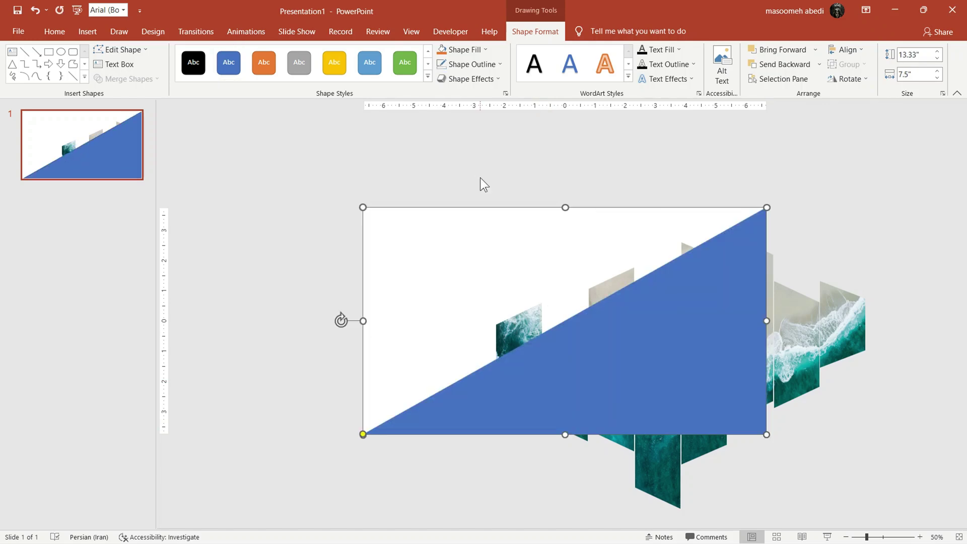
Use Edit Points to bend the triangle's diagonal edge into a wavy curve
click(138, 51)
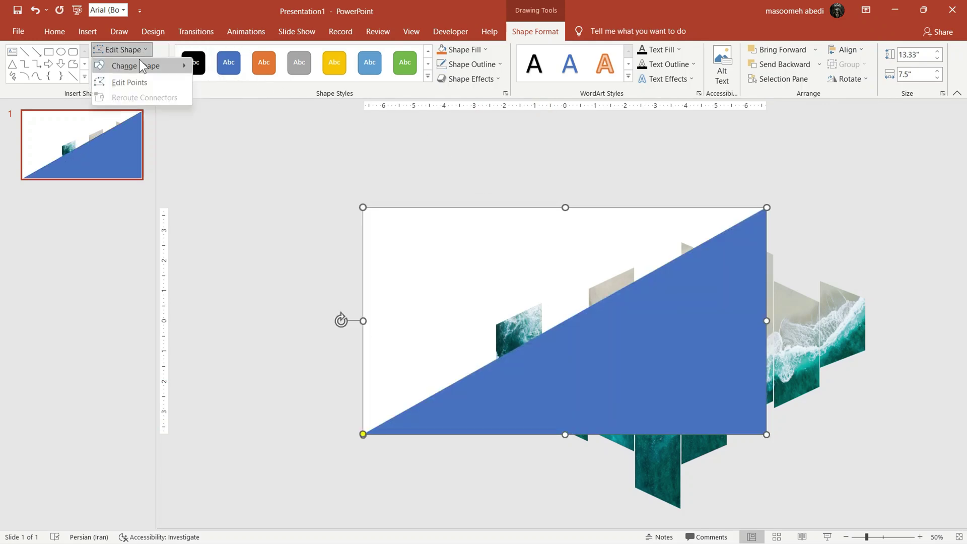
click(146, 80)
drag(712, 236, 708, 222)
drag(669, 246, 663, 266)
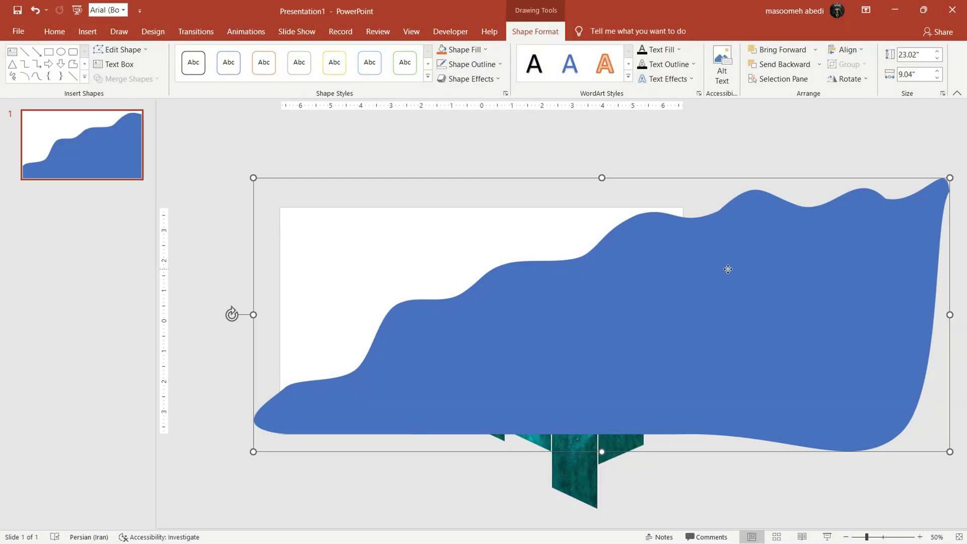
Give the wave a gradient fill with a direction and a teal stop sampled from the ocean photo
right_click(727, 269)
click(773, 517)
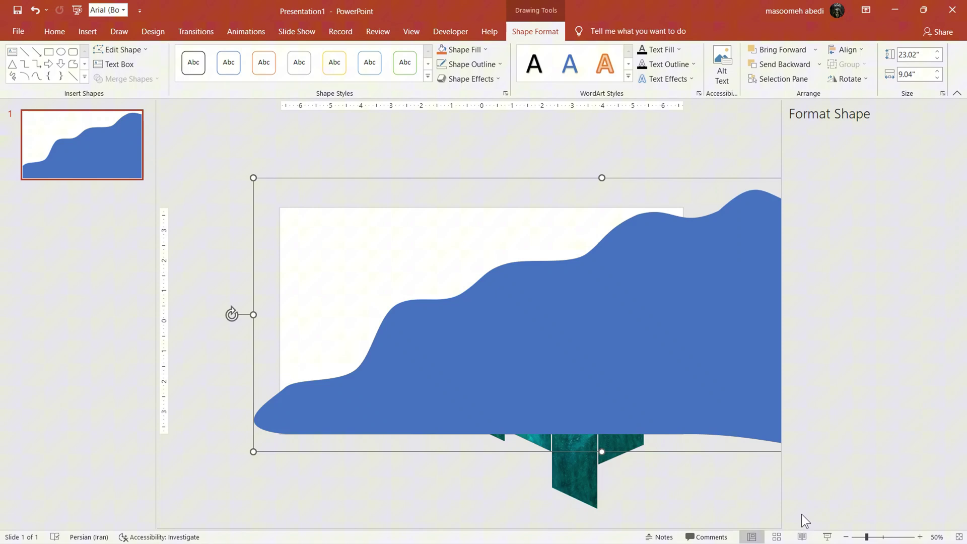
click(844, 237)
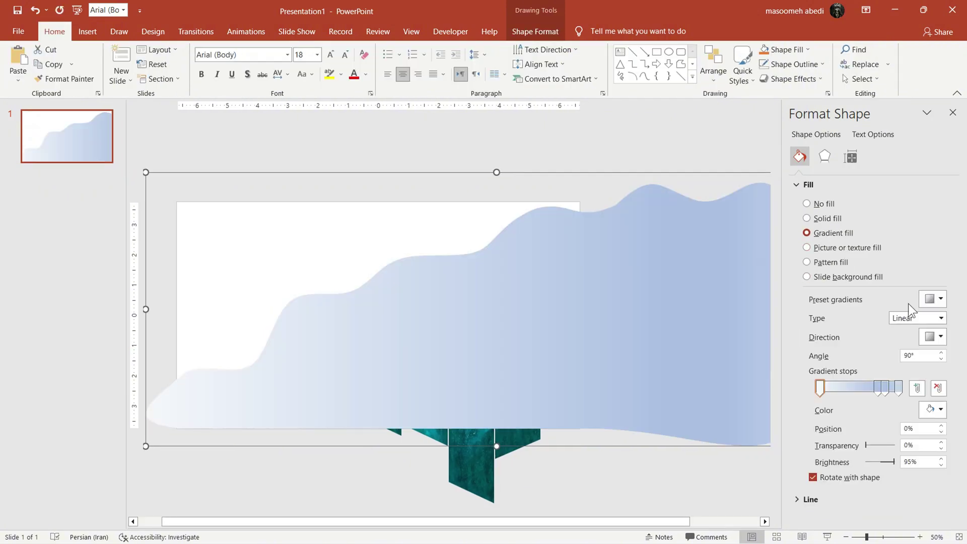
click(932, 337)
click(925, 360)
click(932, 409)
click(896, 532)
click(487, 434)
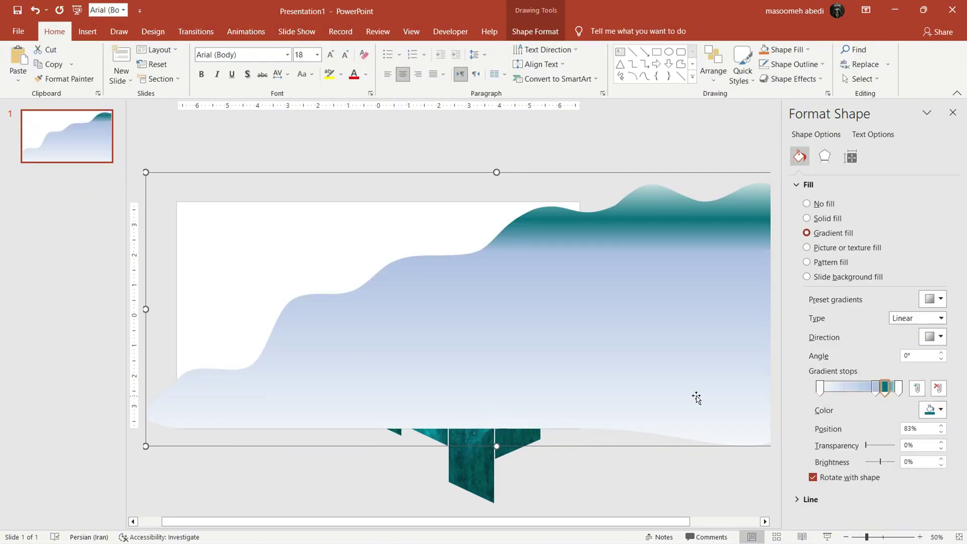
drag(884, 389, 865, 395)
Colour the left stop teal, set a light cyan #CAF5FE stop, and apply 52% transparency
click(819, 388)
click(932, 409)
click(868, 370)
click(932, 409)
click(899, 383)
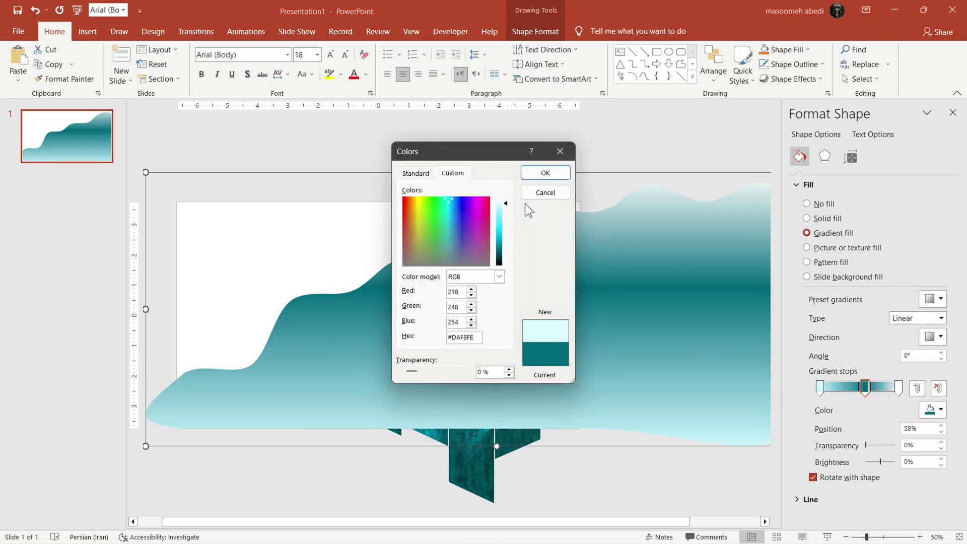
click(544, 173)
drag(866, 445, 878, 446)
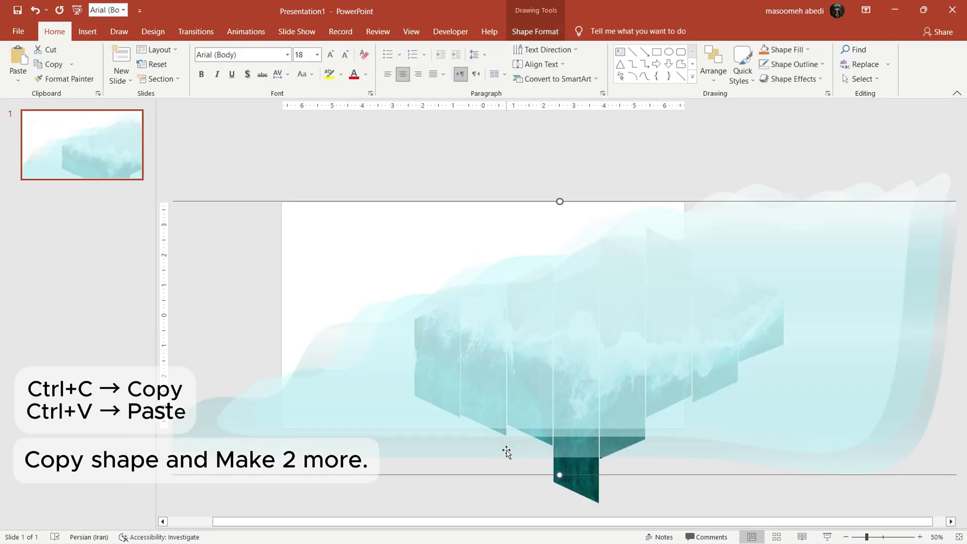
click(504, 448)
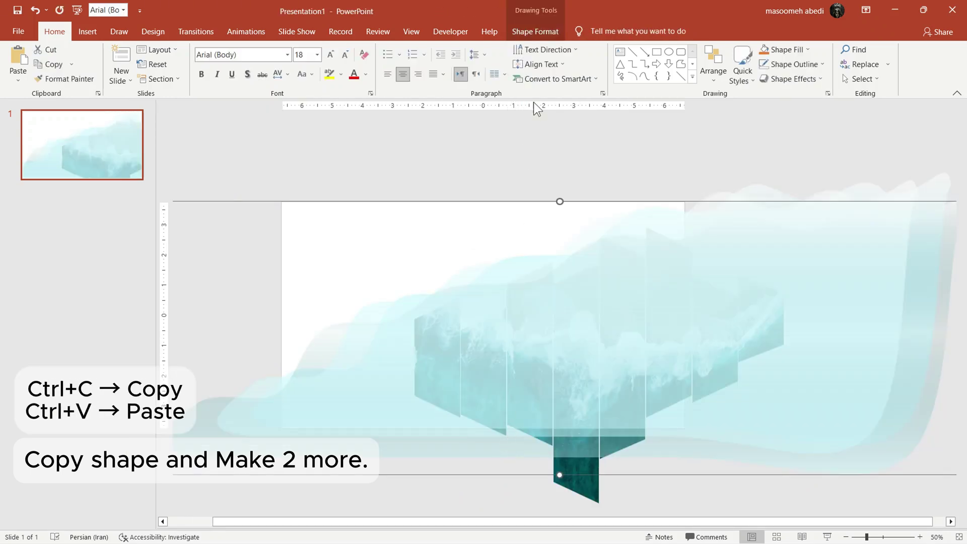
click(543, 29)
In the Selection Pane, collapse Group 67 and drag it to the top of the list
click(769, 81)
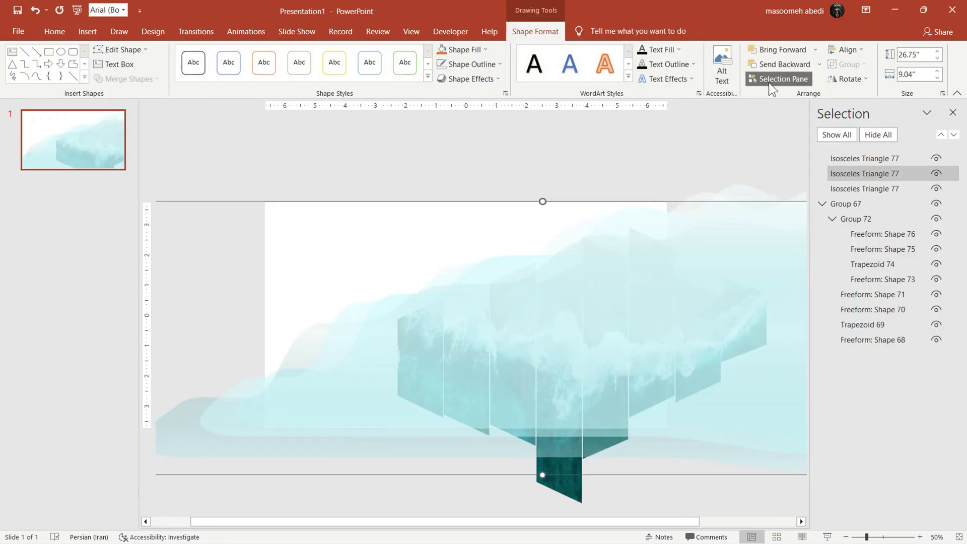
ctrl+click(868, 186)
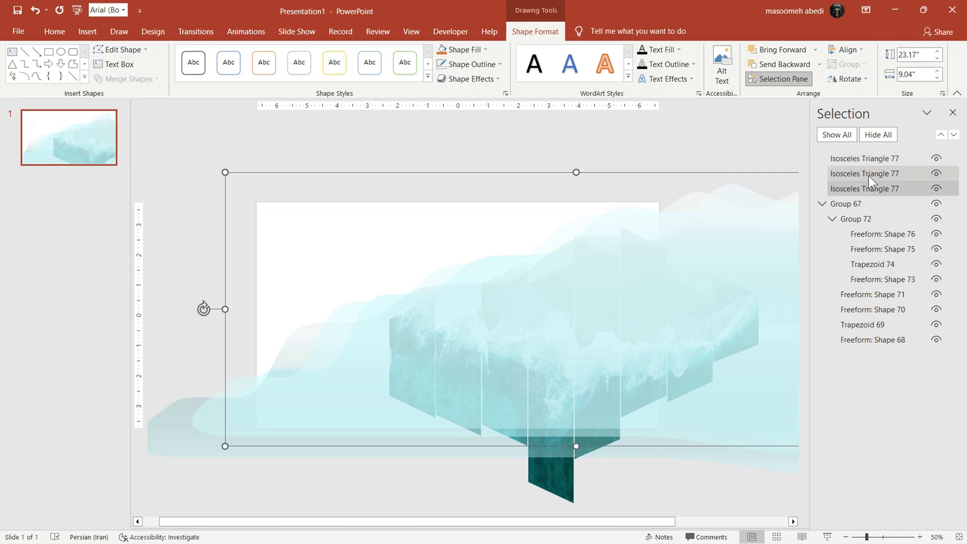
click(872, 160)
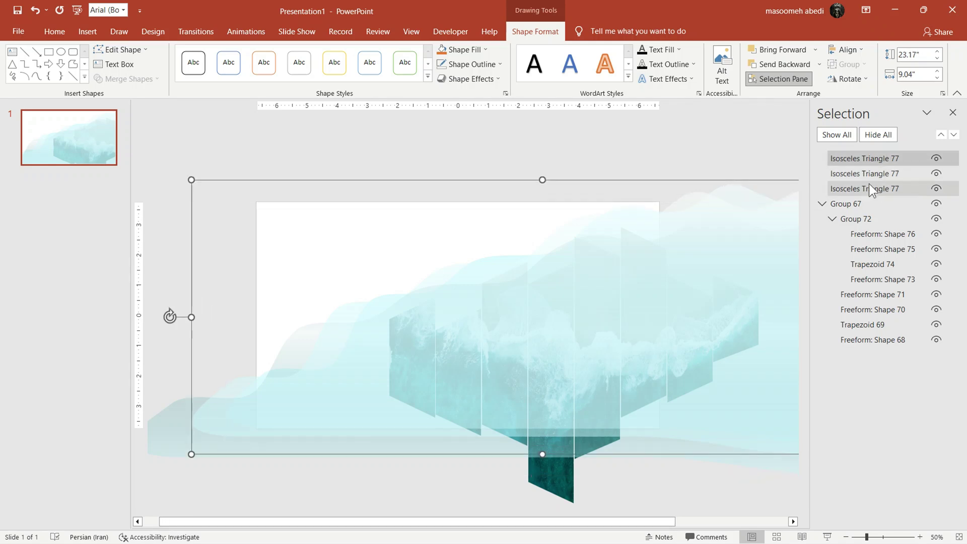
click(860, 202)
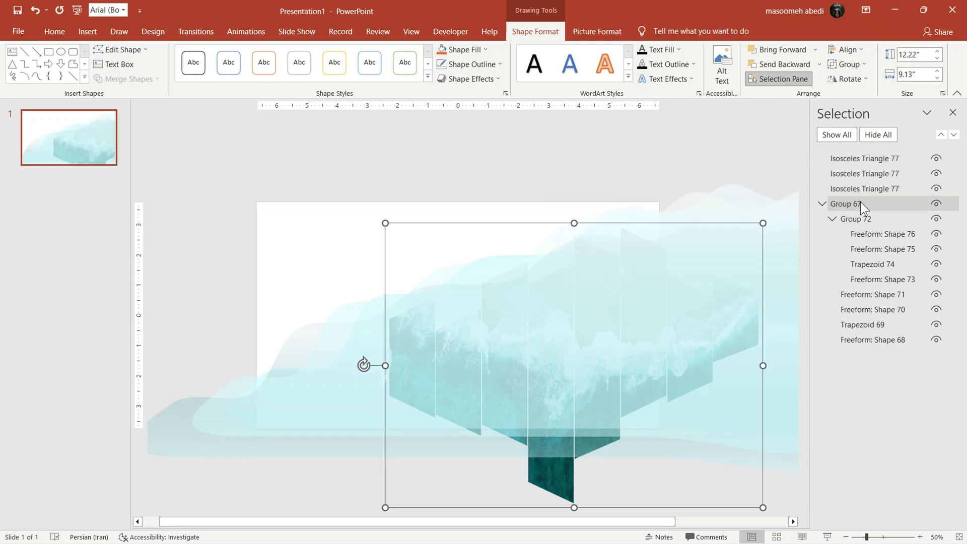
click(822, 203)
drag(879, 201, 876, 157)
click(631, 166)
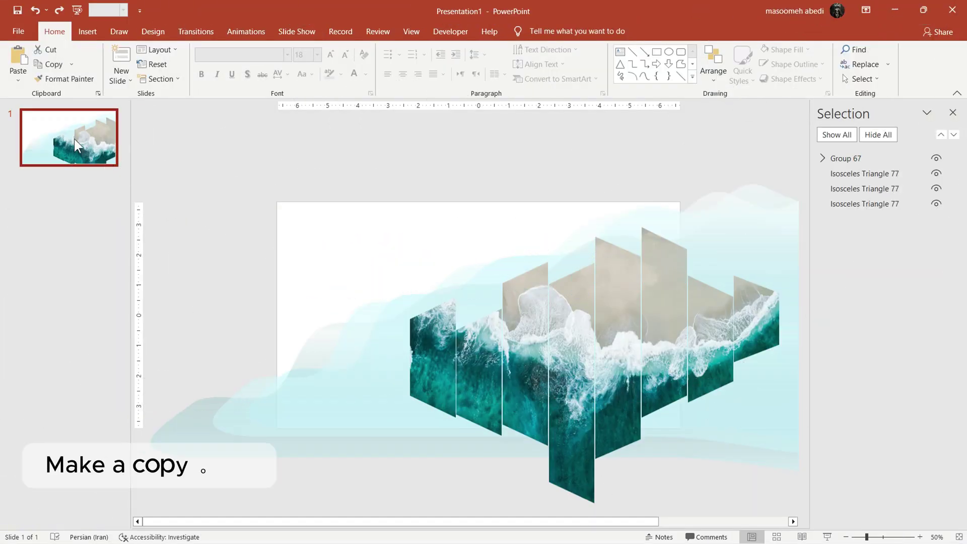
Copy slide 1 as slide 2, move its waves left, then enlarge and lower the ocean photo group
key(ctrl+c)
key(ctrl+v)
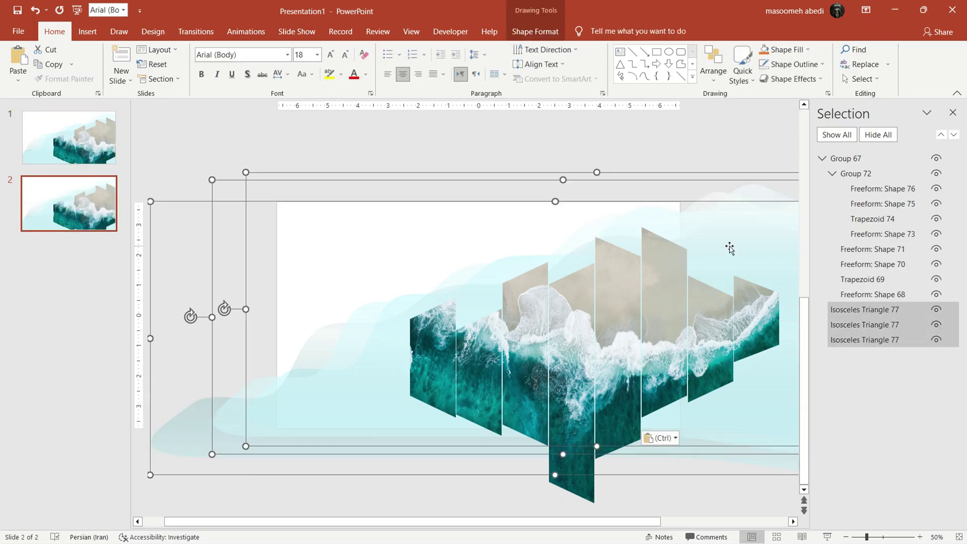
drag(729, 247, 467, 257)
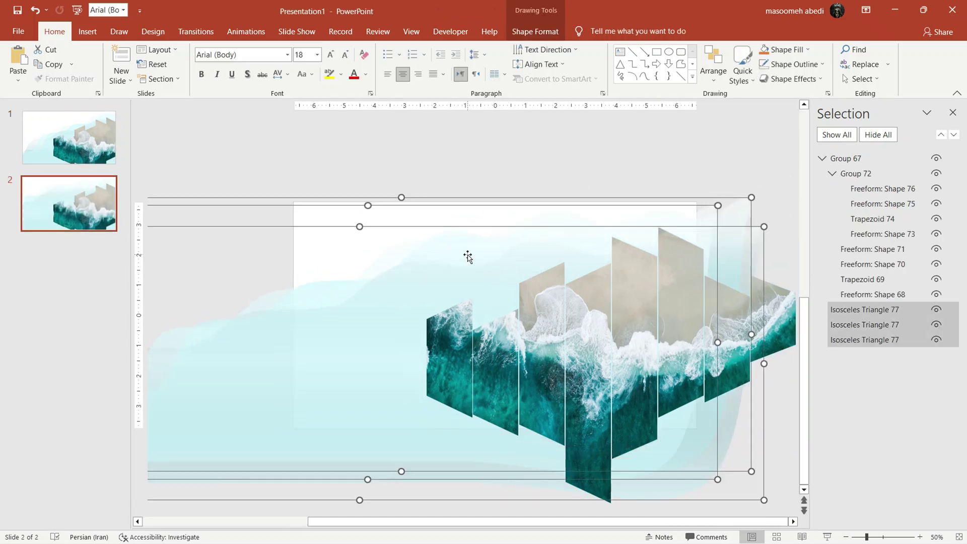
click(693, 182)
click(710, 212)
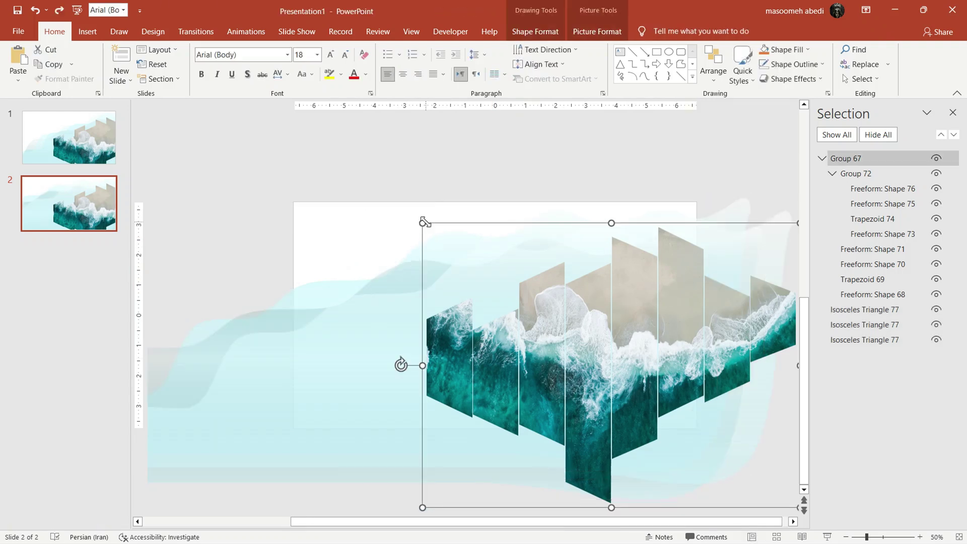
drag(424, 222, 268, 168)
drag(526, 253, 512, 376)
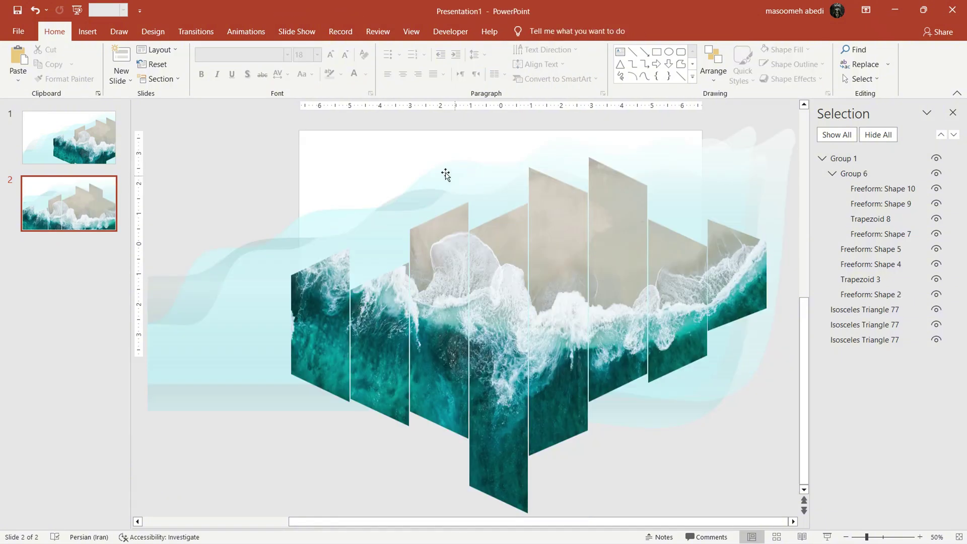
Add a text box near the top of slide 2 containing the OCEAN title text
click(94, 32)
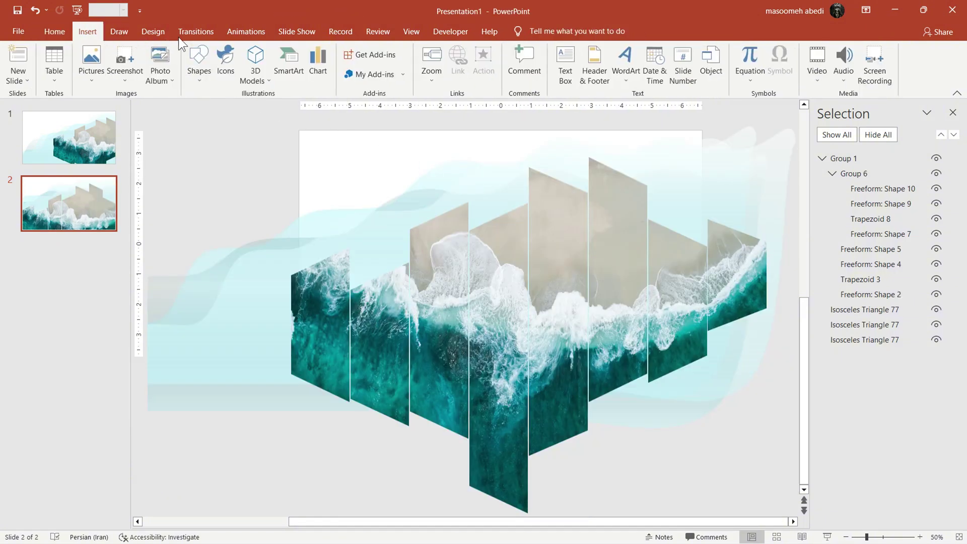
click(565, 73)
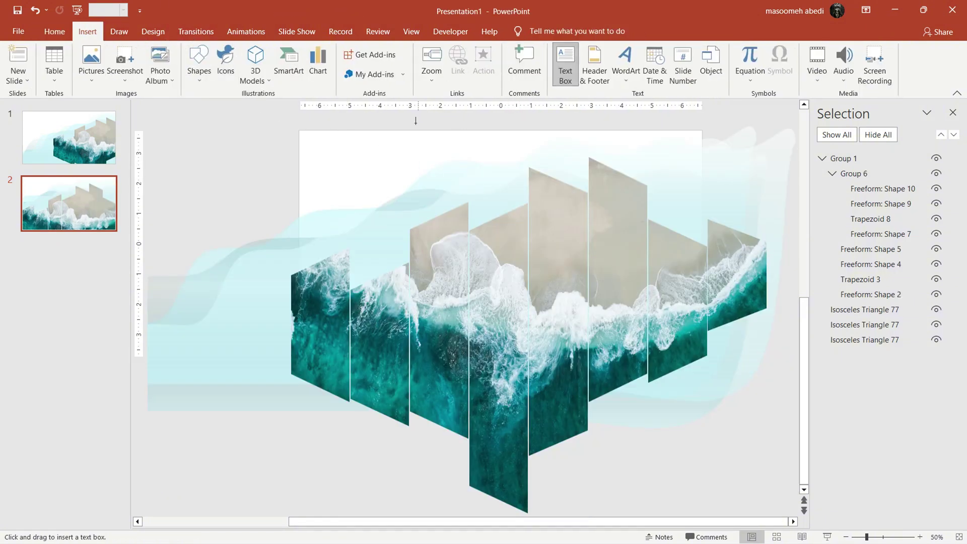
drag(320, 136, 545, 211)
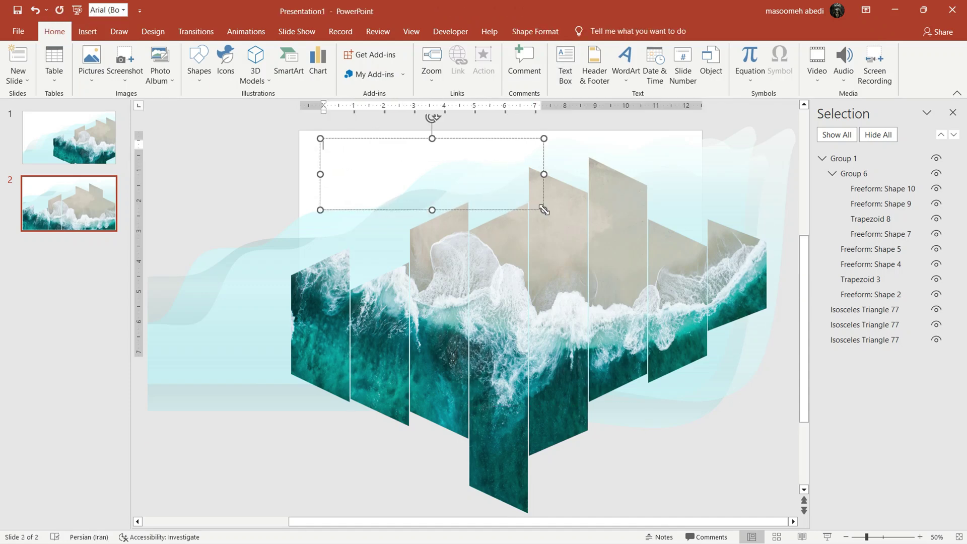
text(ocea)
Format the title in FRIESKA at 138 pt, centred, and nudge it into place
click(471, 151)
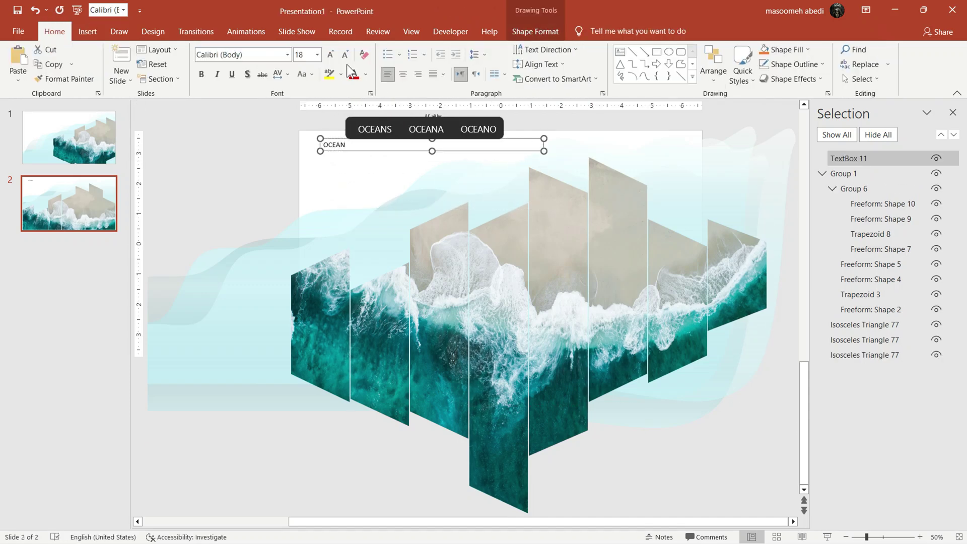
click(288, 55)
text(FRIESKA)
key(Return)
click(330, 53)
click(330, 53)
click(403, 74)
drag(461, 138, 452, 141)
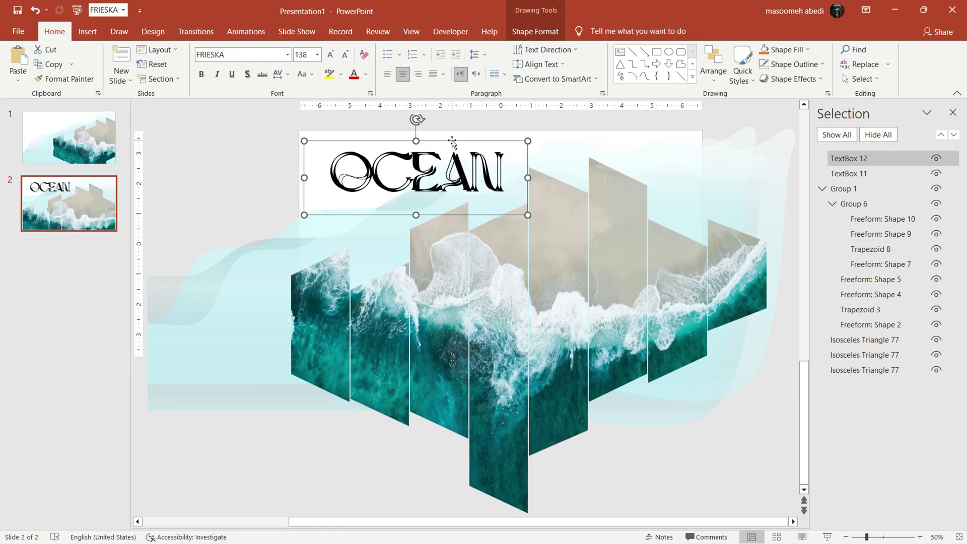
Give OCEAN a gradient text fill with a fully opaque light cyan end stop
click(528, 36)
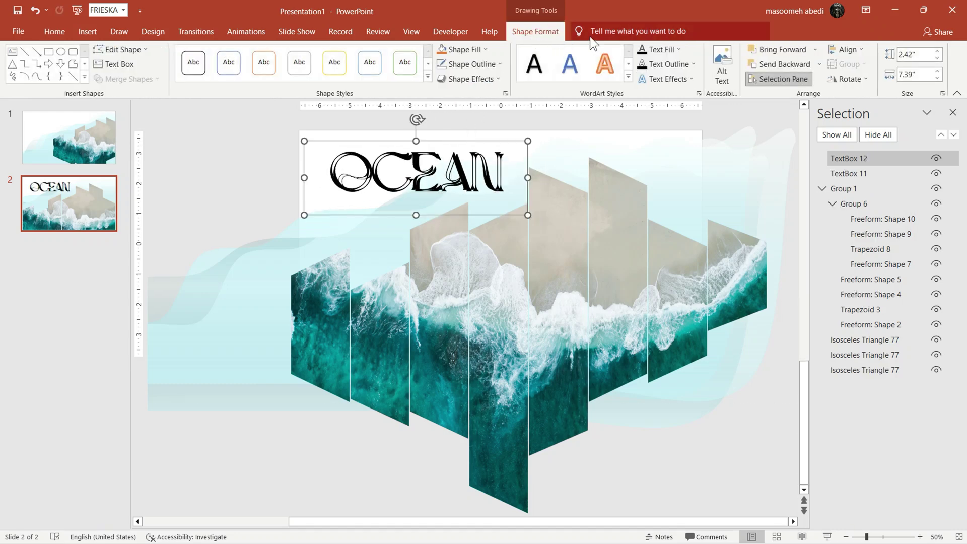
click(699, 93)
click(666, 155)
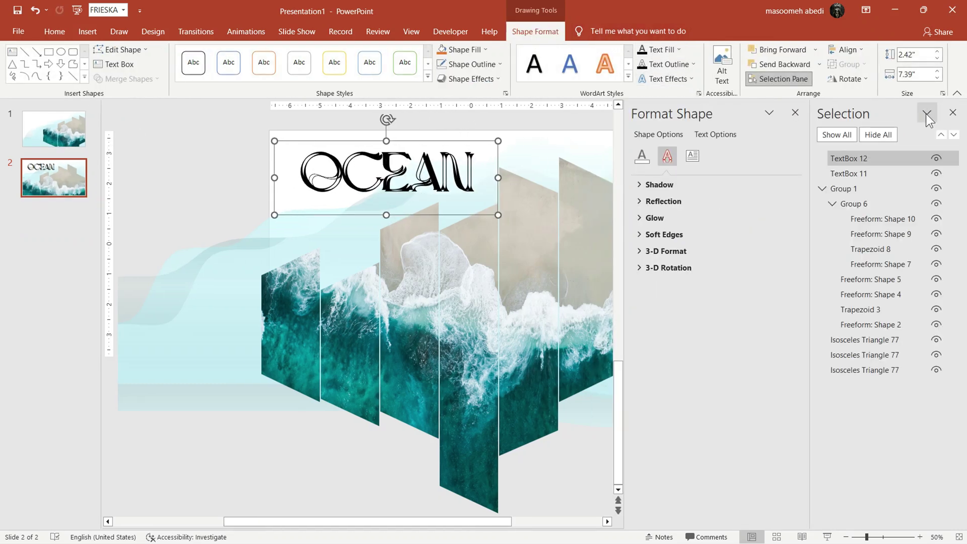
click(951, 112)
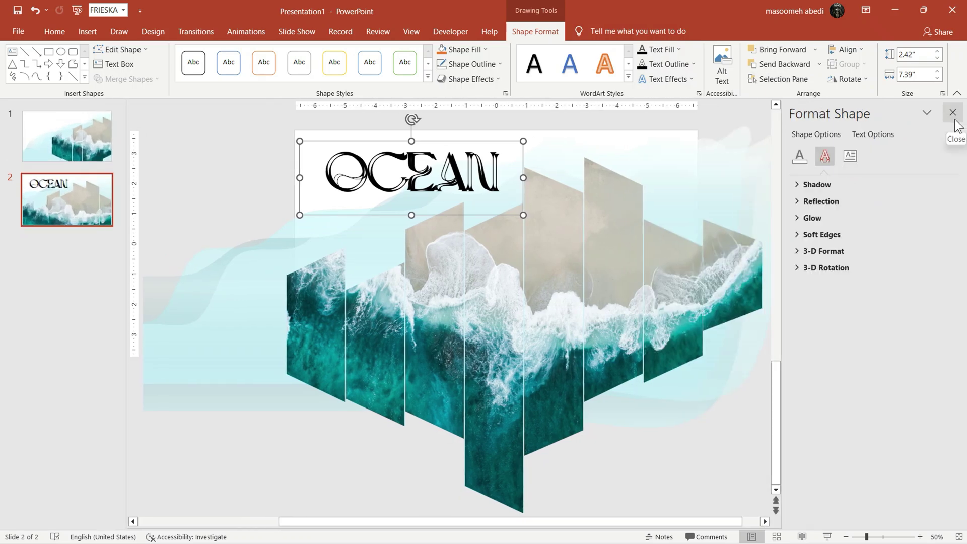
click(799, 157)
click(829, 233)
click(898, 373)
drag(880, 431, 865, 431)
click(932, 396)
click(887, 357)
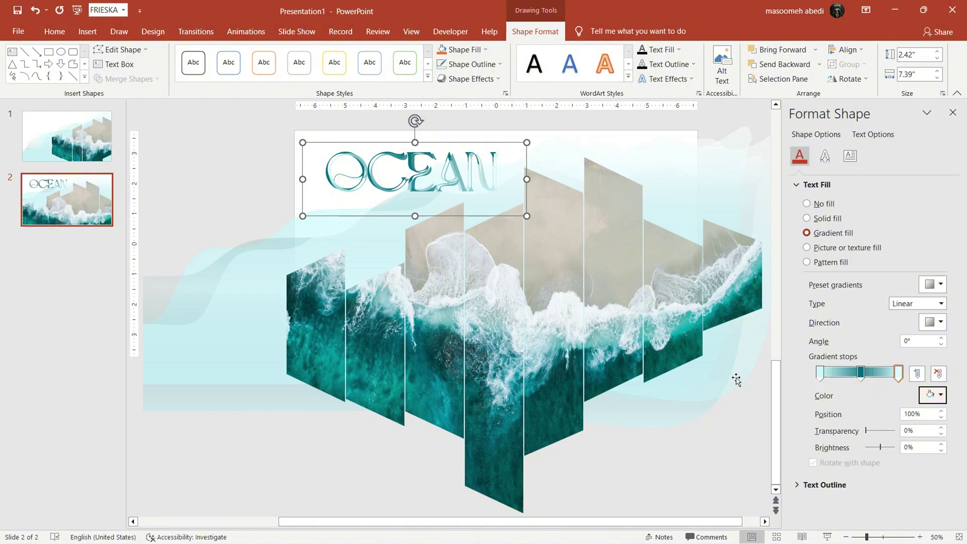
drag(267, 122, 599, 228)
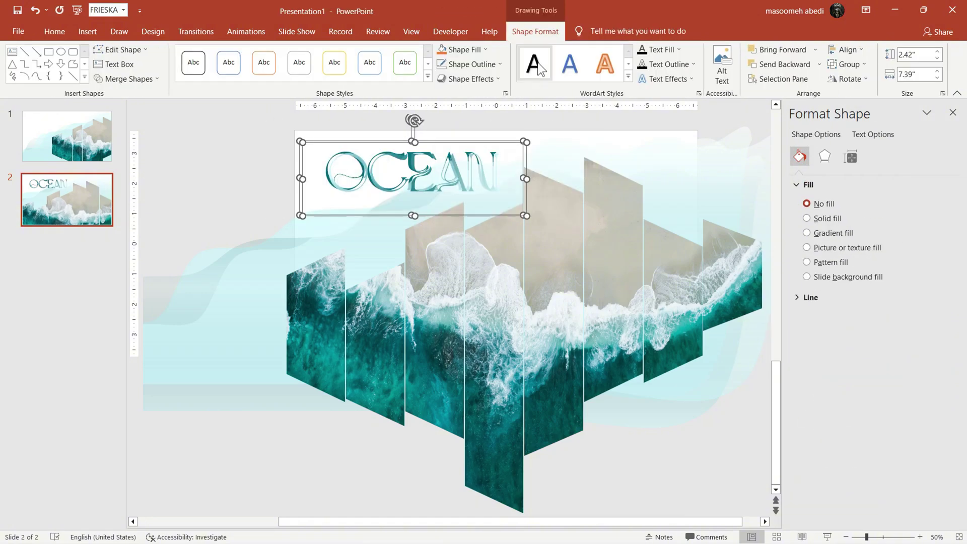
Group the two OCEAN text boxes and move the group behind the ocean shards on slide 2
click(841, 65)
click(842, 79)
click(952, 112)
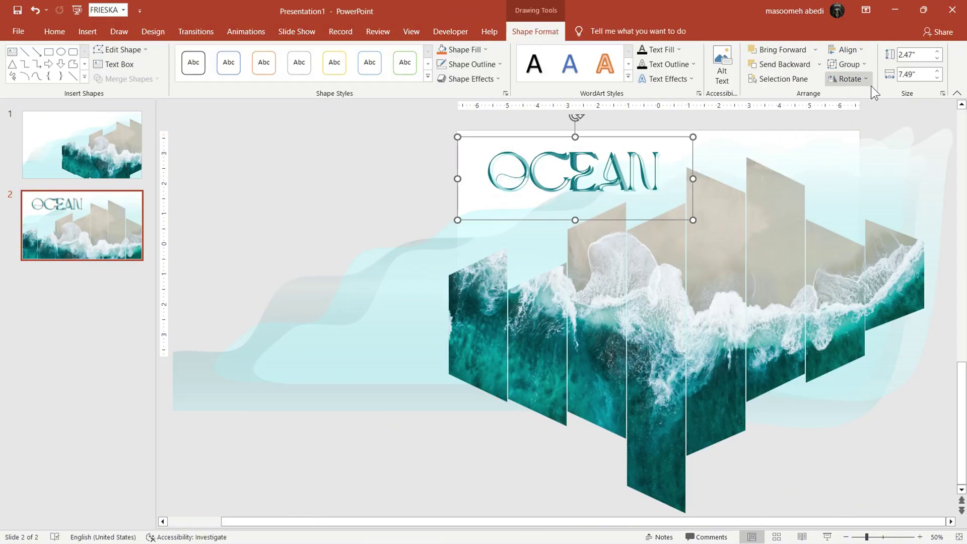
click(792, 80)
click(891, 159)
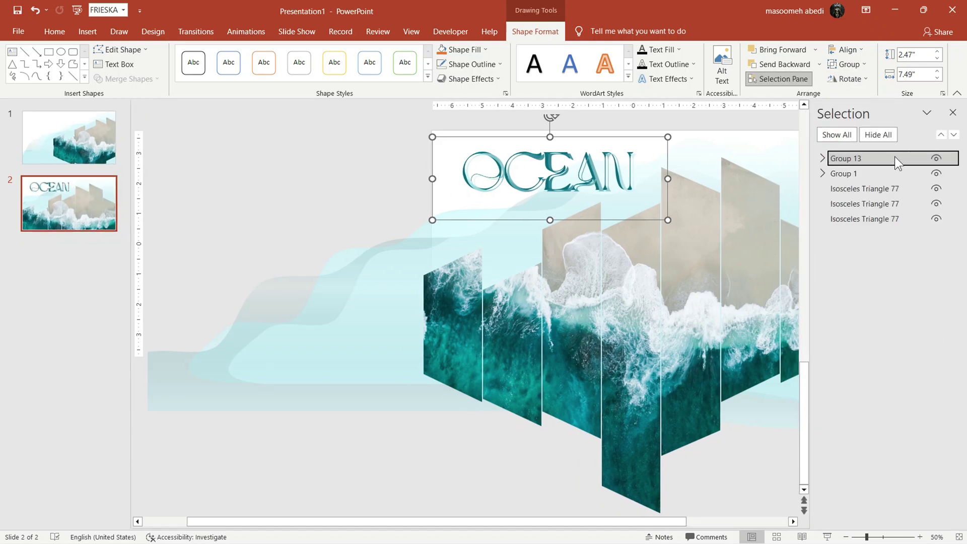
drag(895, 161, 896, 212)
drag(602, 139, 675, 206)
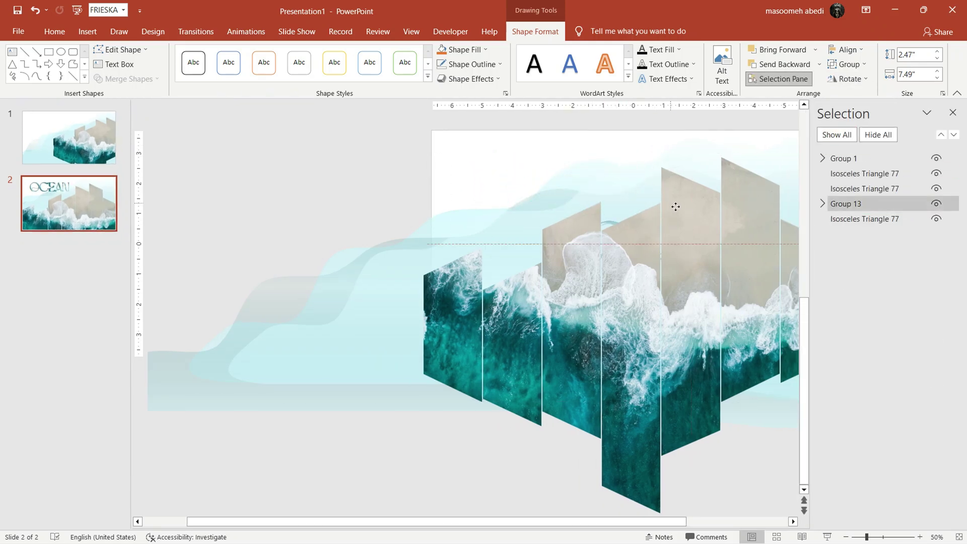
drag(737, 255, 737, 255)
Paste a copy of the OCEAN group onto slide 1 and place it at the top-left
right_click(754, 272)
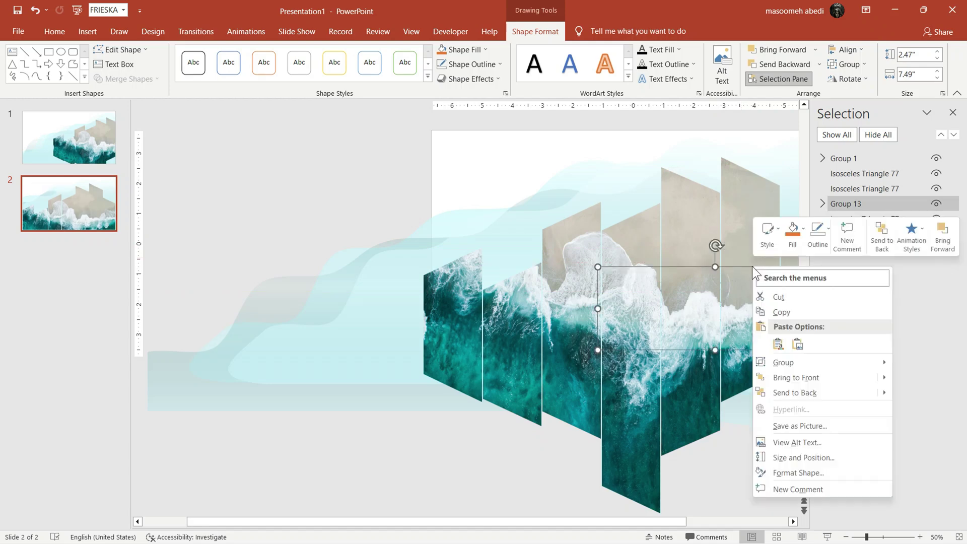
click(775, 308)
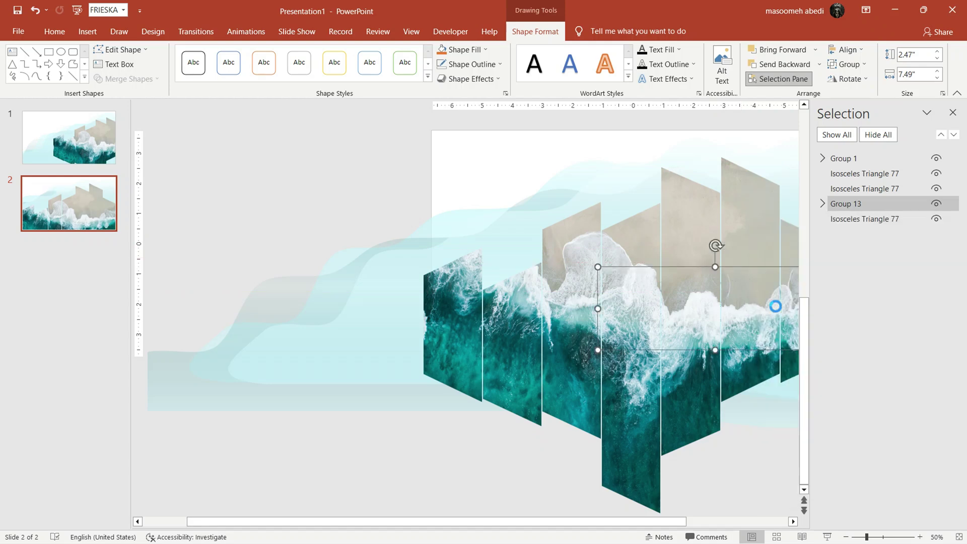
click(103, 136)
key(ctrl+v)
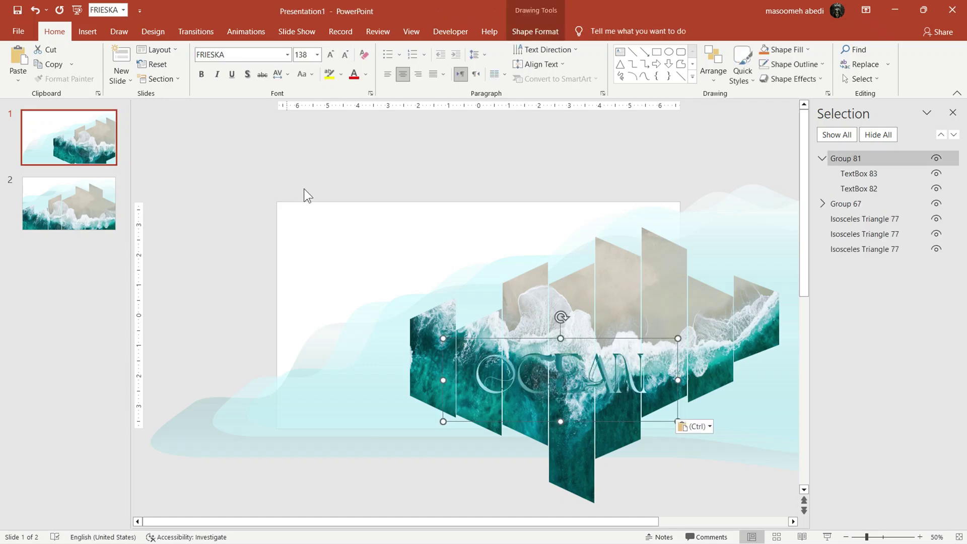
drag(846, 158, 863, 234)
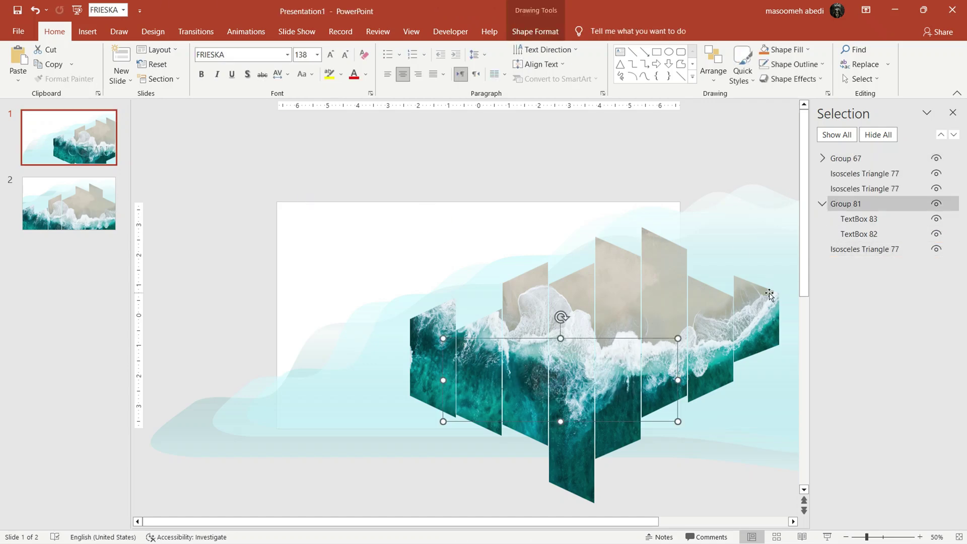
drag(626, 345, 447, 211)
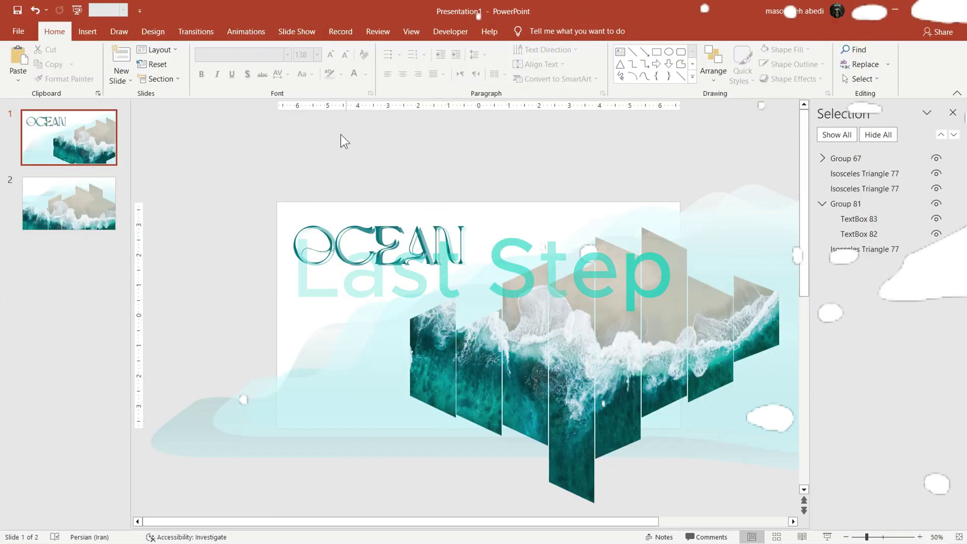
Give slides 1 and 2 the Morph transition, preview it, then move slide 2 ahead of slide 1
click(206, 35)
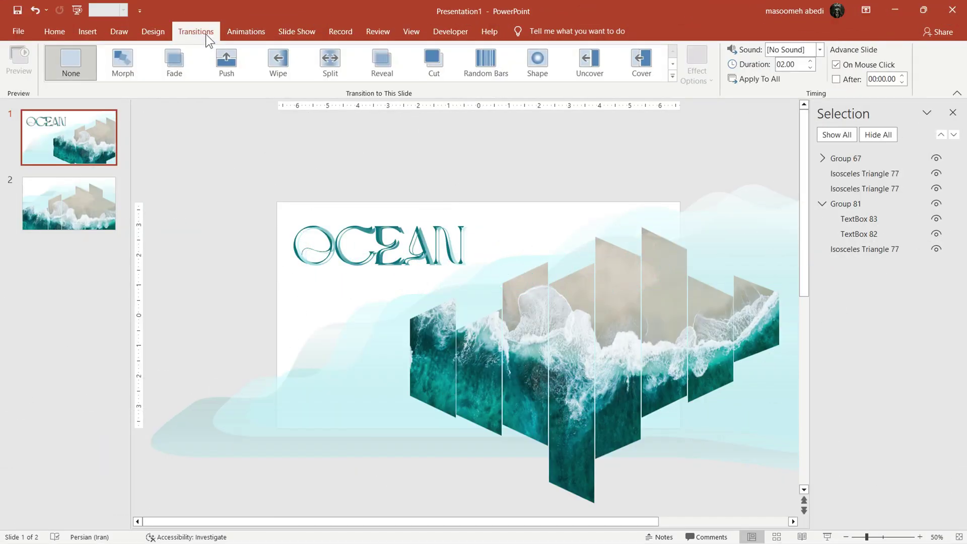
click(138, 78)
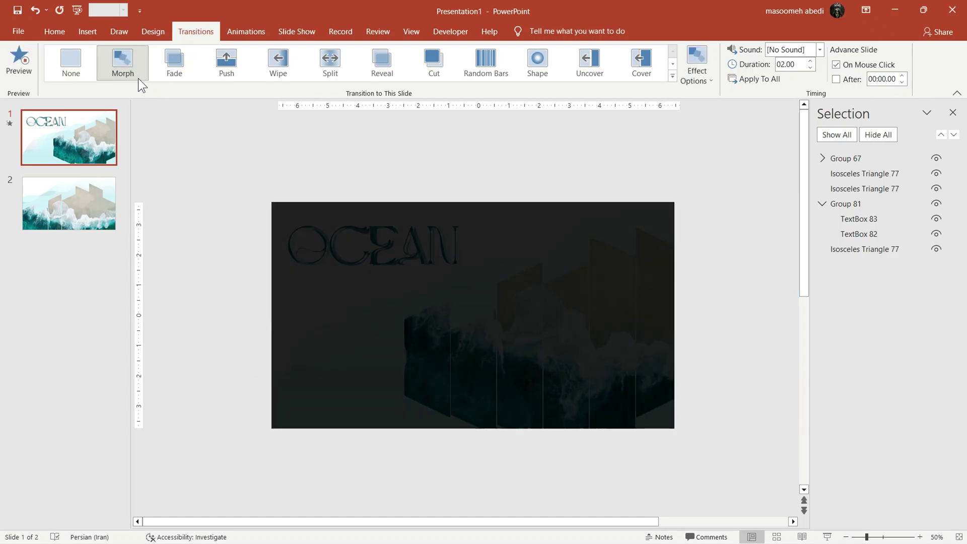
click(83, 189)
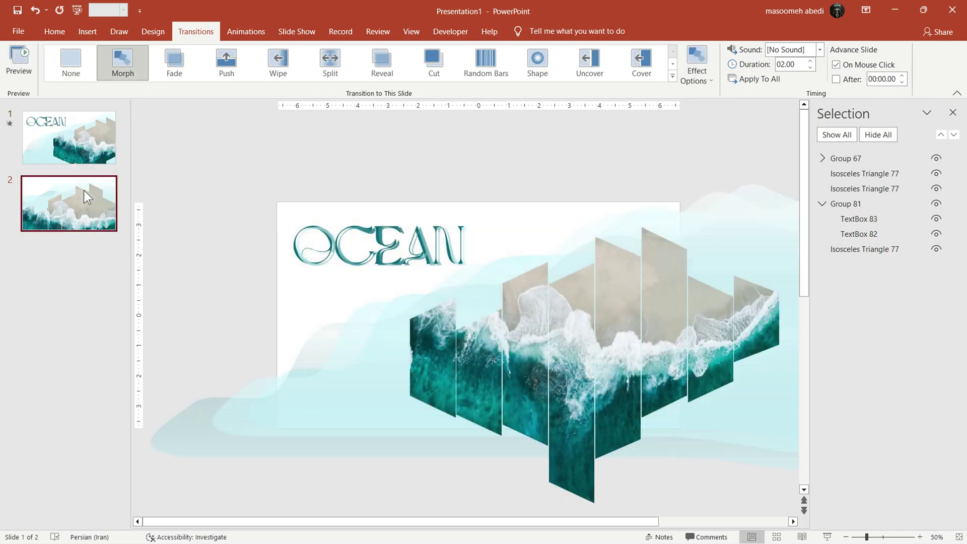
click(115, 56)
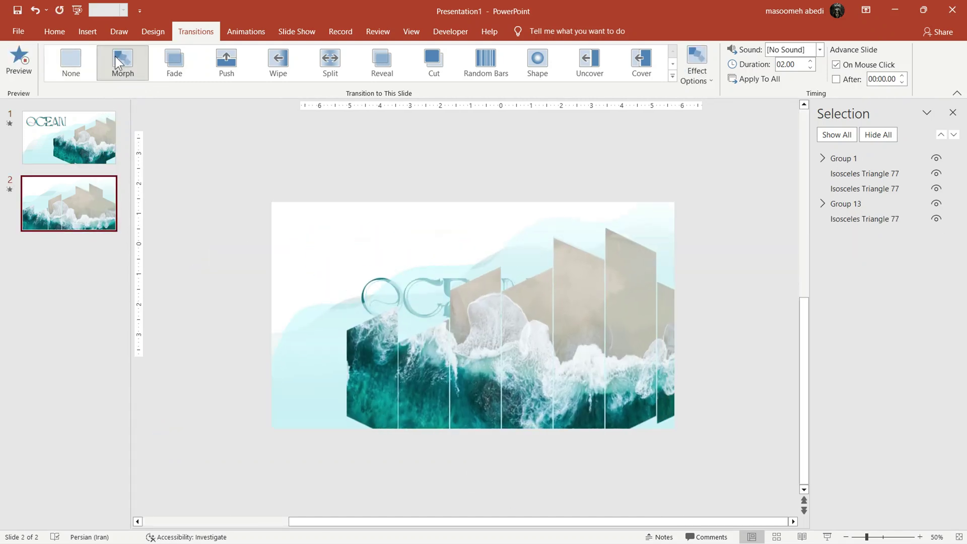
click(116, 55)
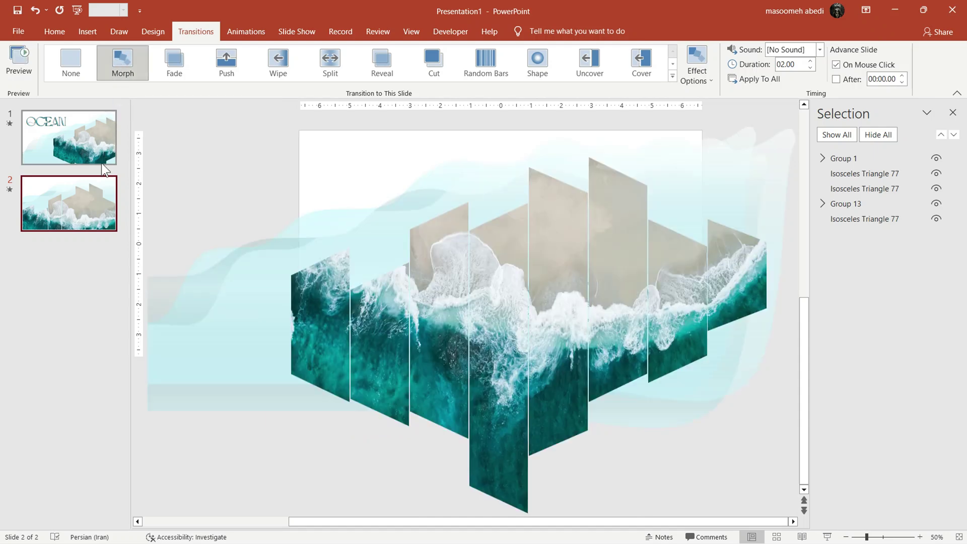
drag(96, 192, 93, 116)
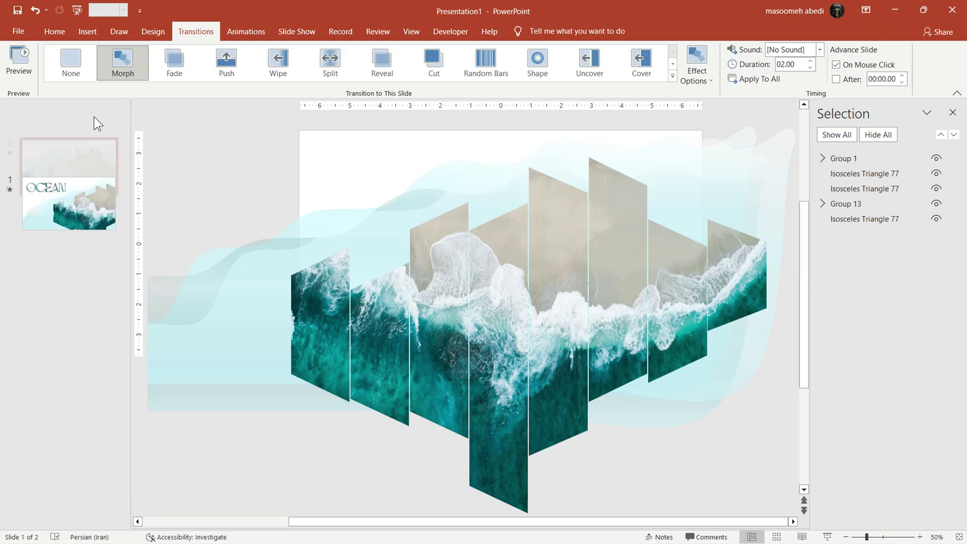